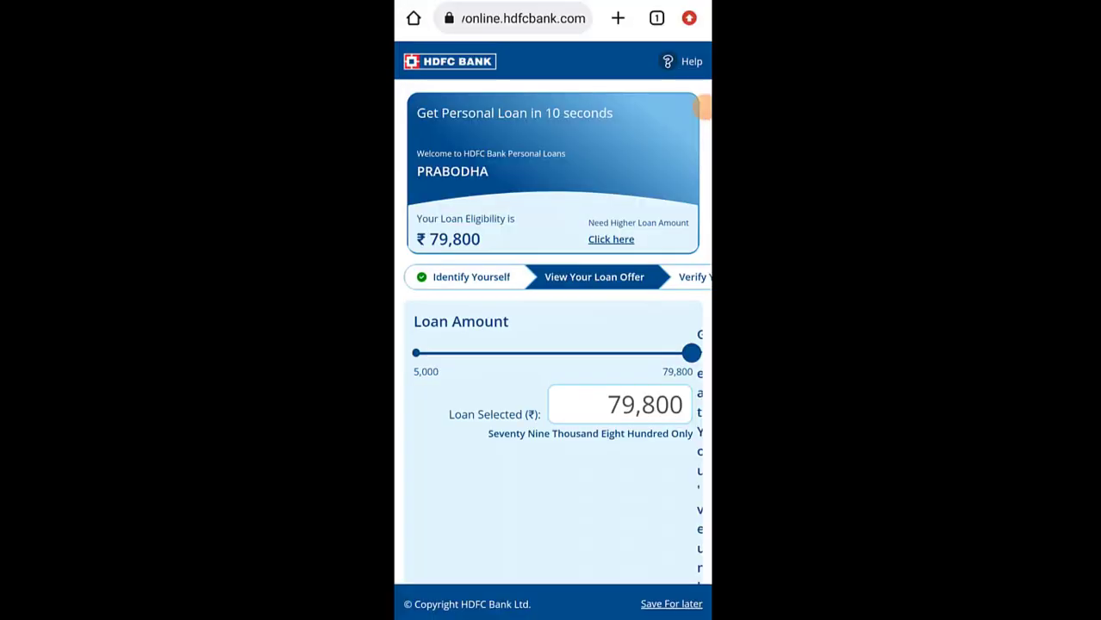
Set the loan period in the personal loan offer to 24 months and on to 36 months to compare the monthly EMI
scroll(552, 344, "down", 5)
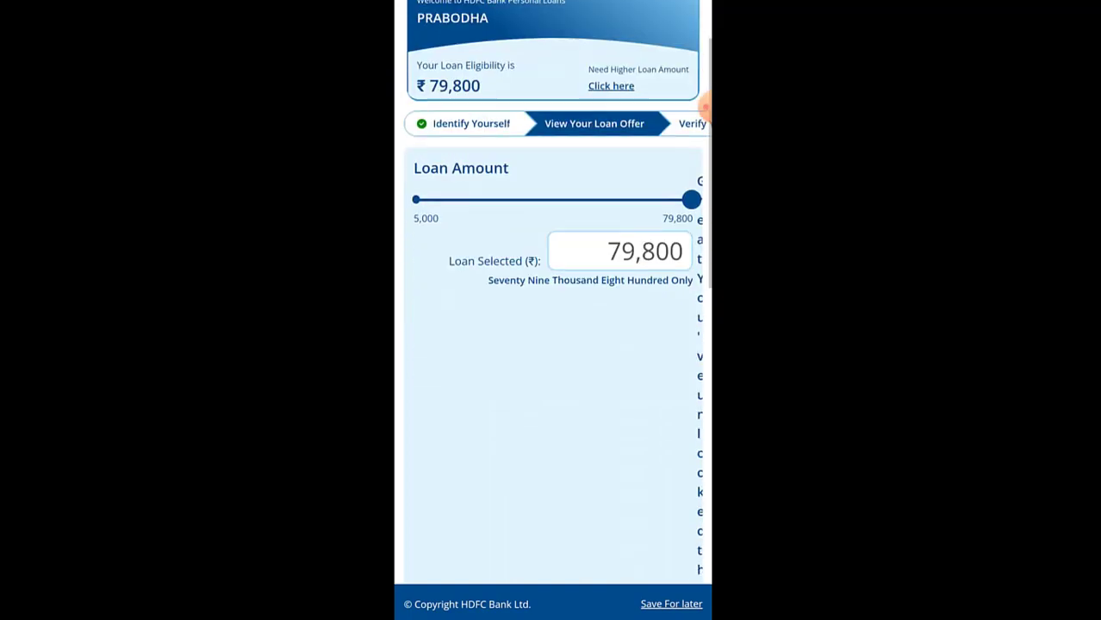
scroll(552, 345, "up", 4)
scroll(553, 344, "up", 2)
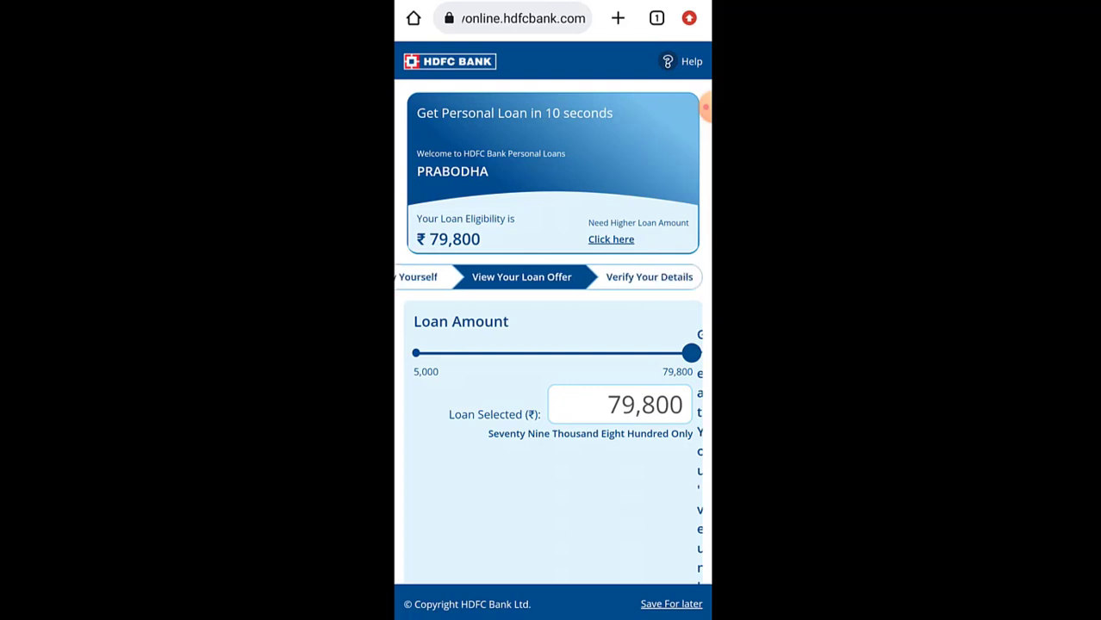
scroll(552, 345, "down", 10)
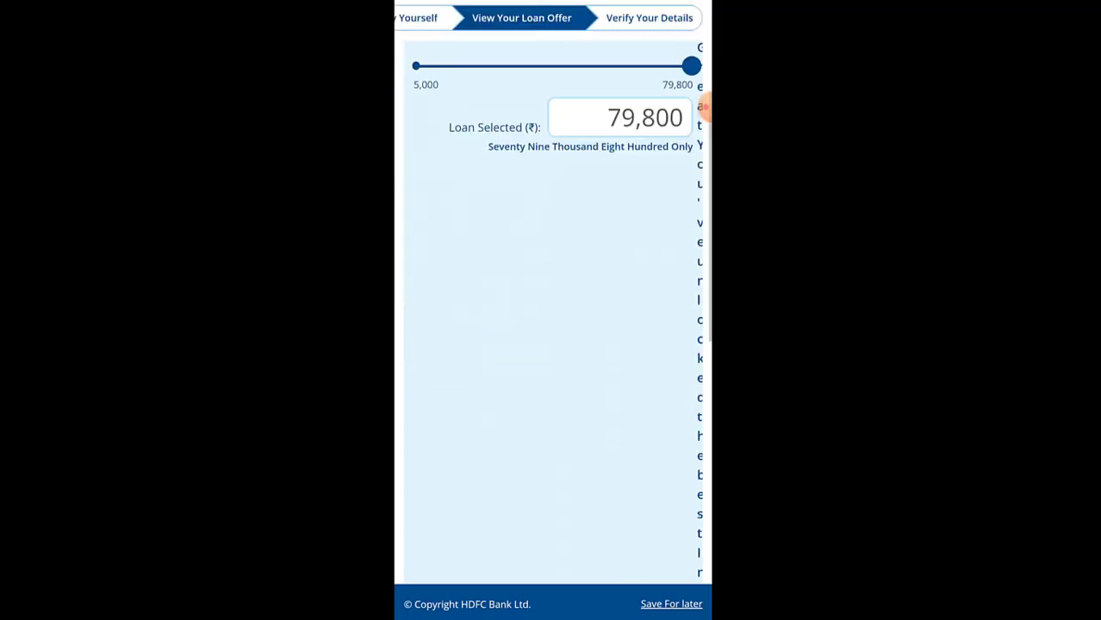
scroll(552, 310, "down", 2)
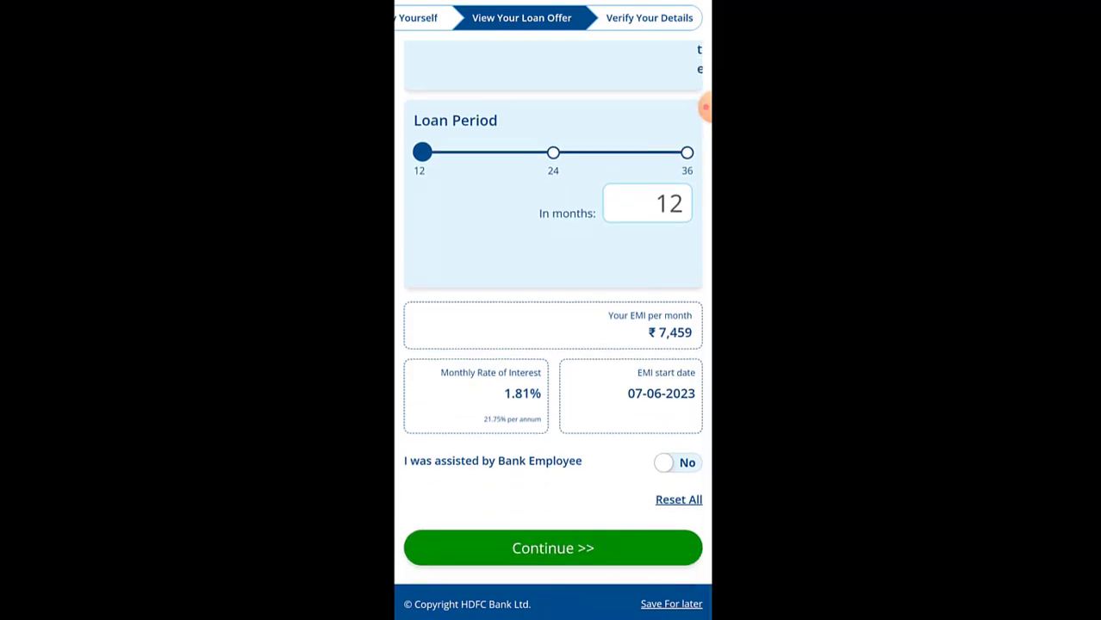
left_click(553, 152)
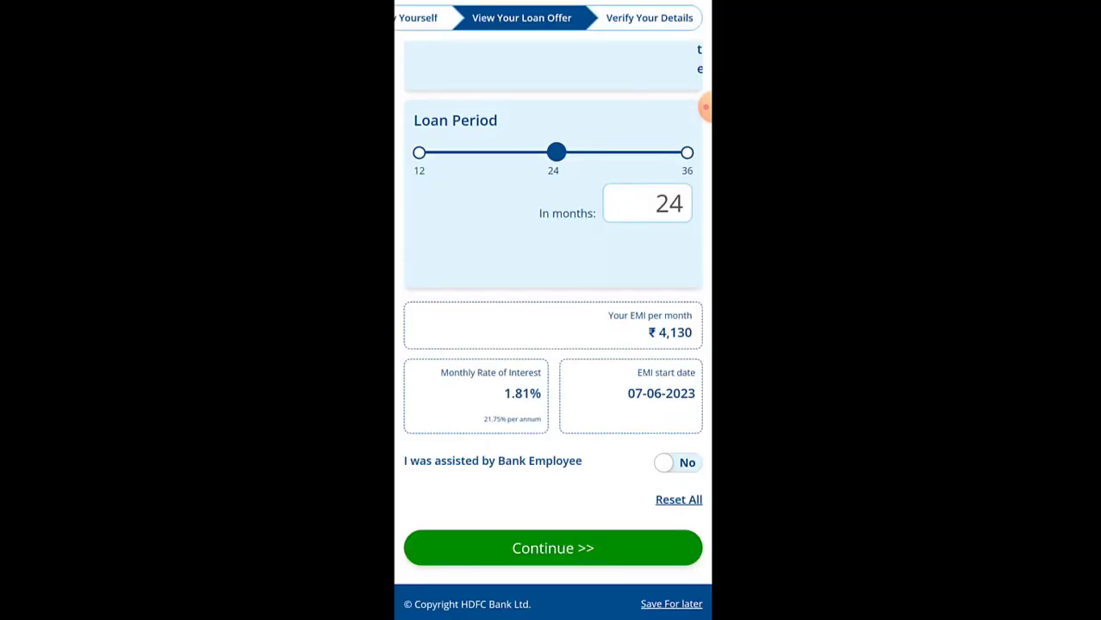
left_click(686, 153)
scroll(552, 336, "up", 10)
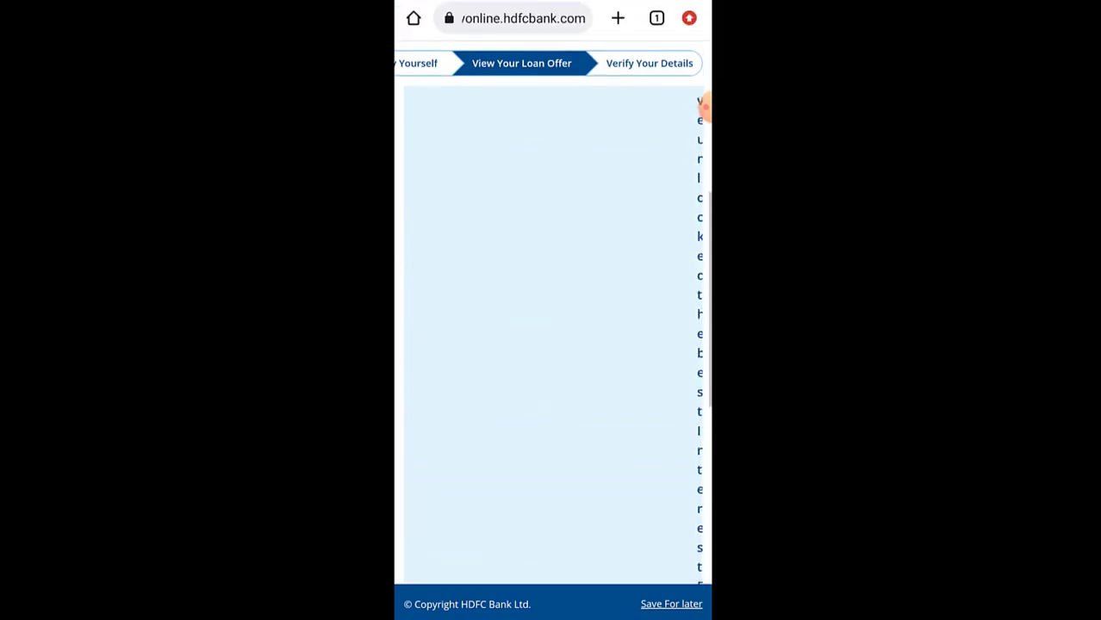
scroll(553, 336, "down", 2)
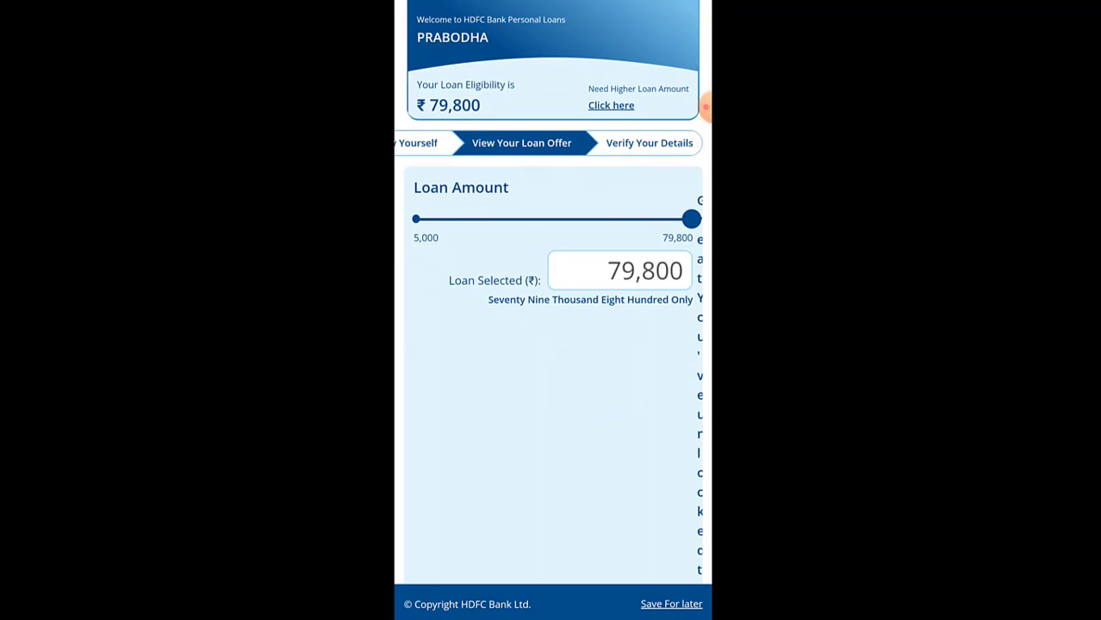
scroll(552, 336, "down", 3)
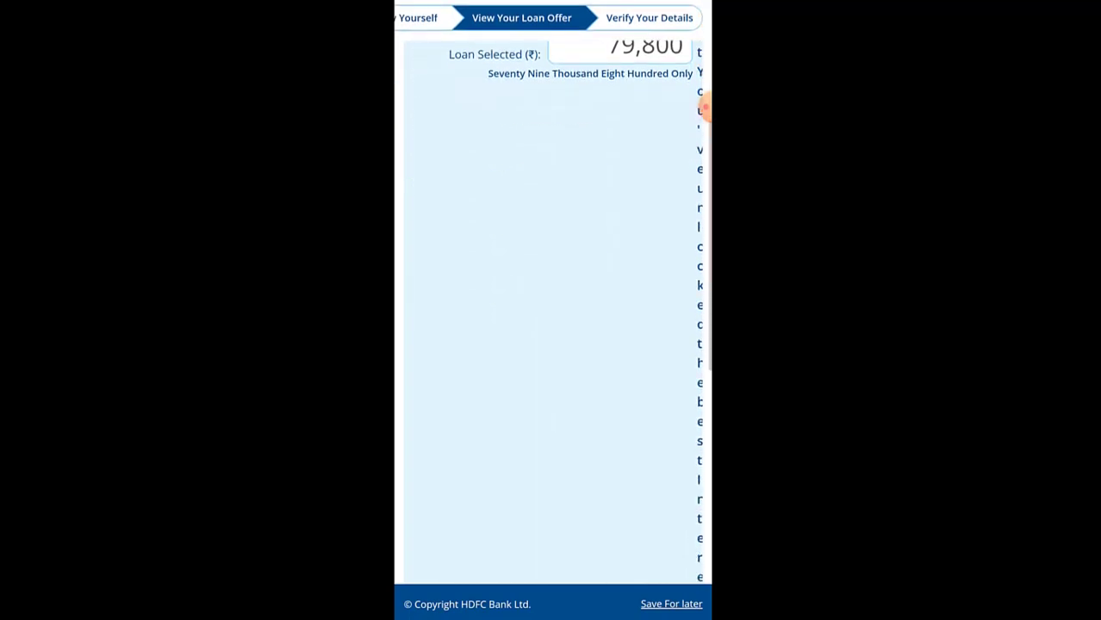
scroll(552, 336, "up", 3)
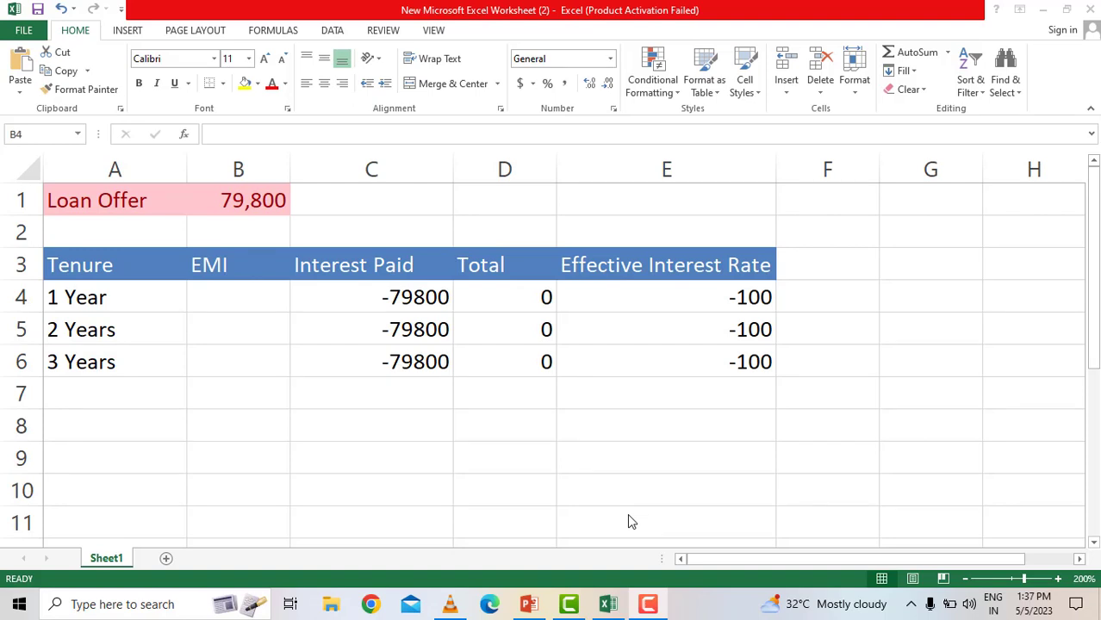
In the Excel loan worksheet, examine the loan offer amount and the 1 Year, 2 Years and 3 Years tenure entries
left_click(249, 200)
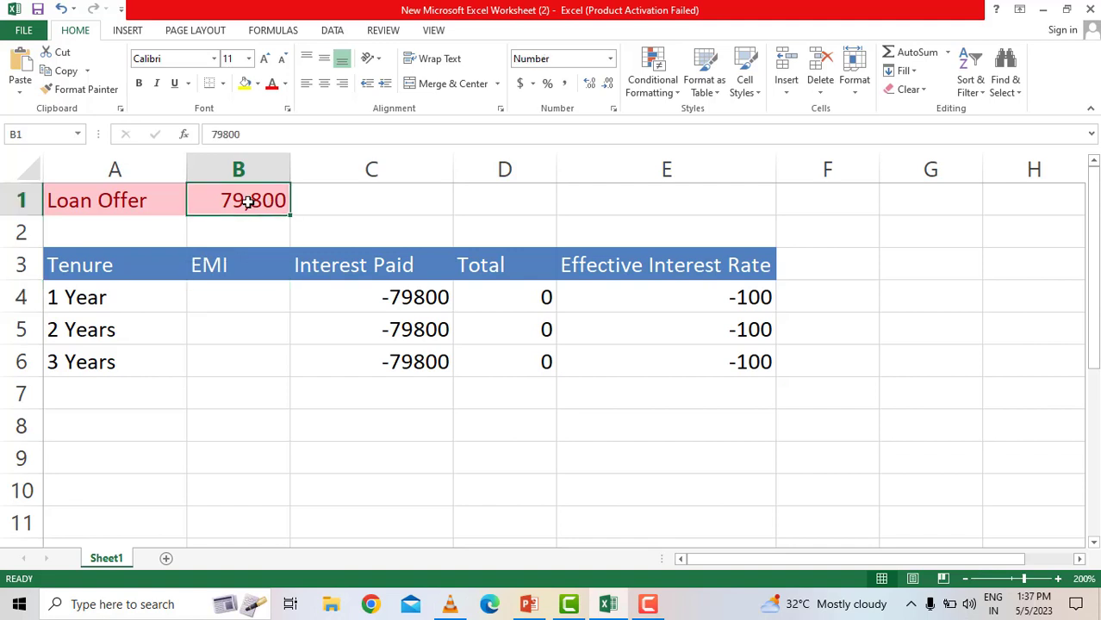
left_click(128, 295)
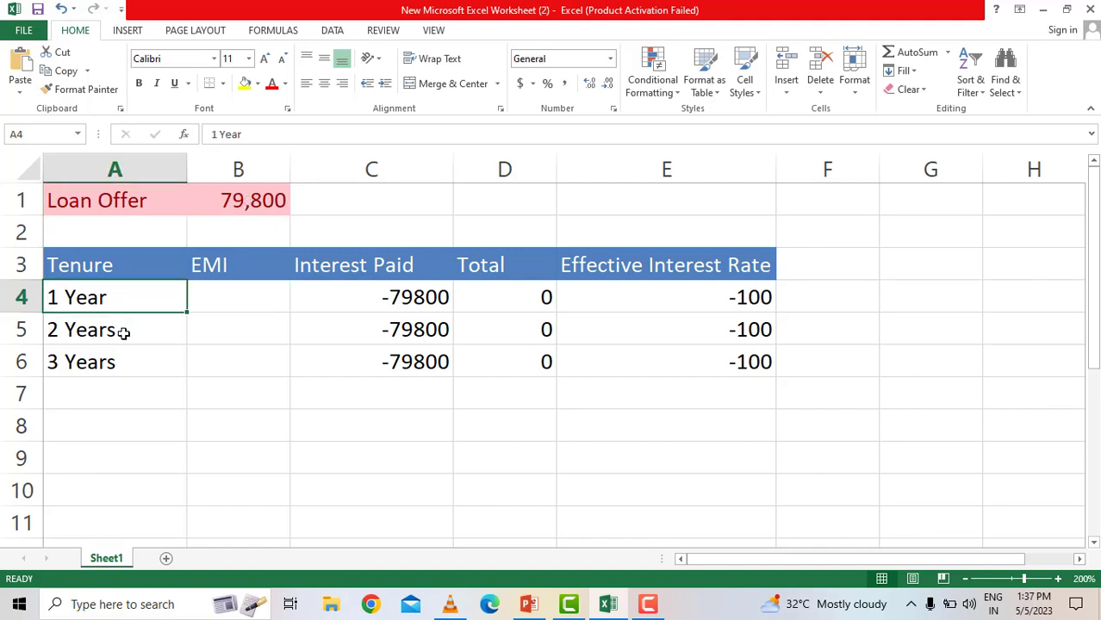
left_click(123, 333)
left_click(124, 360)
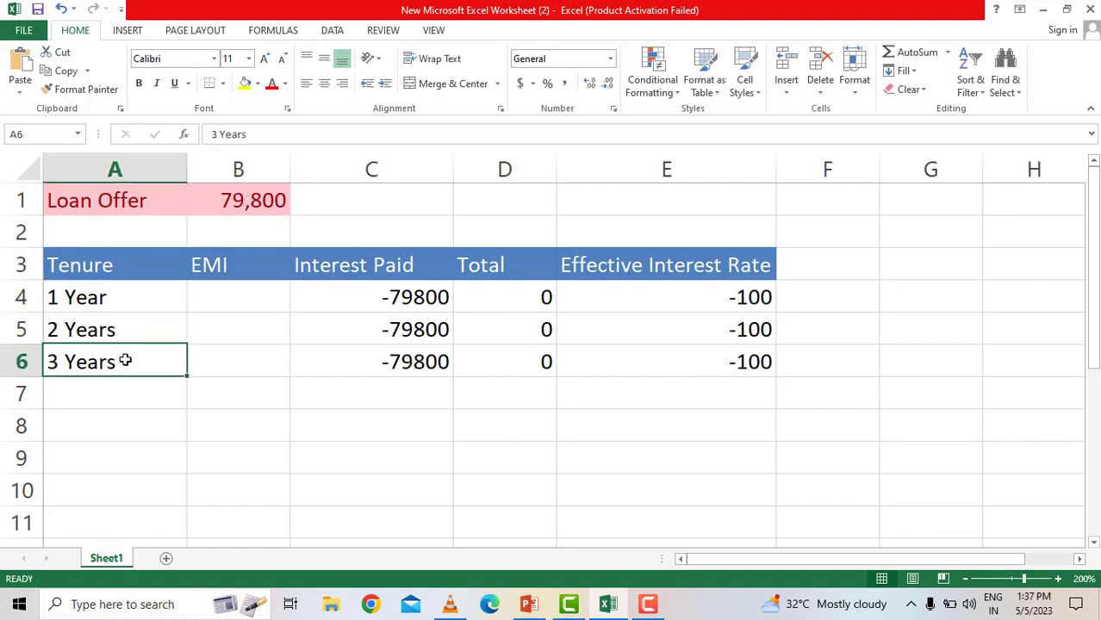
left_click(264, 422)
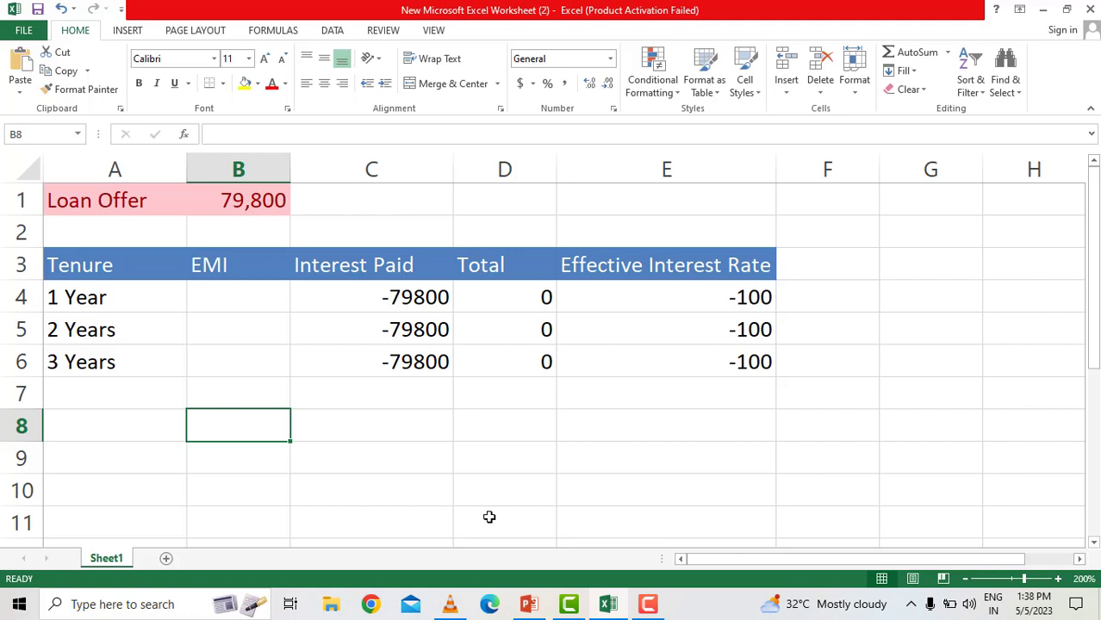
Enter 7459 as the EMI for the 1 Year tenure
left_click(239, 298)
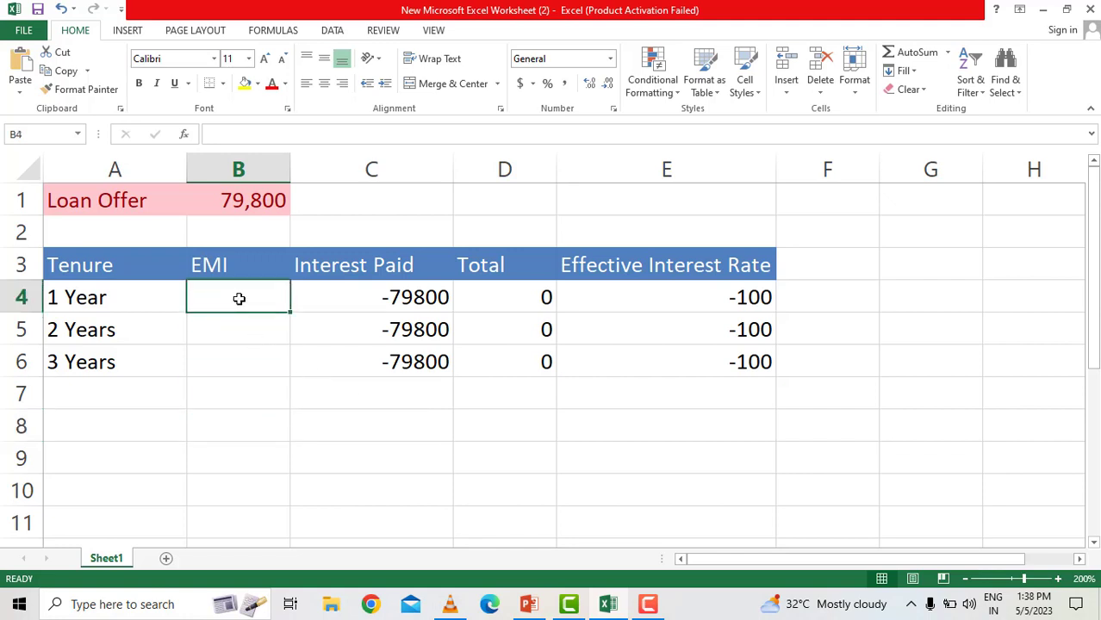
type("7459")
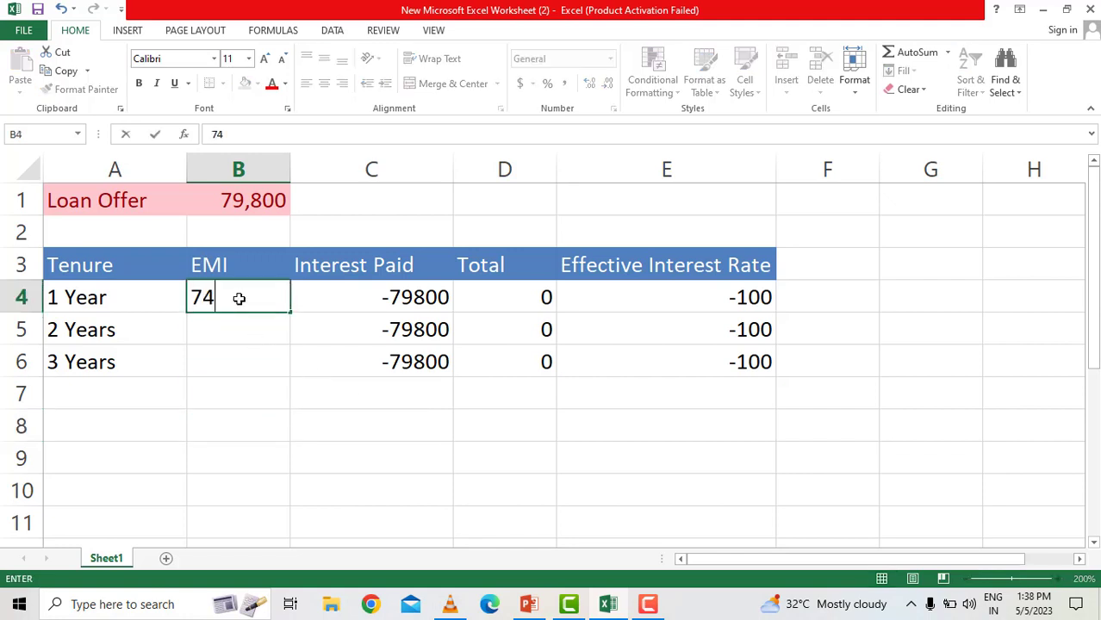
left_click(774, 401)
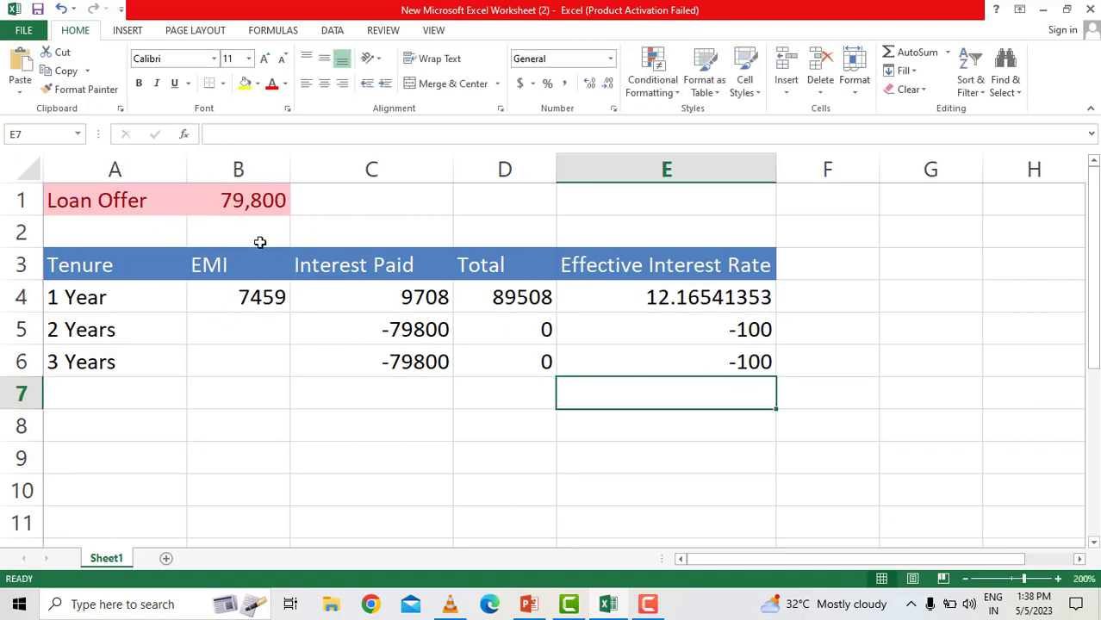
Examine the 1 Year row's interest paid, total and effective interest rate formulas against the loan offer amount
left_click(395, 303)
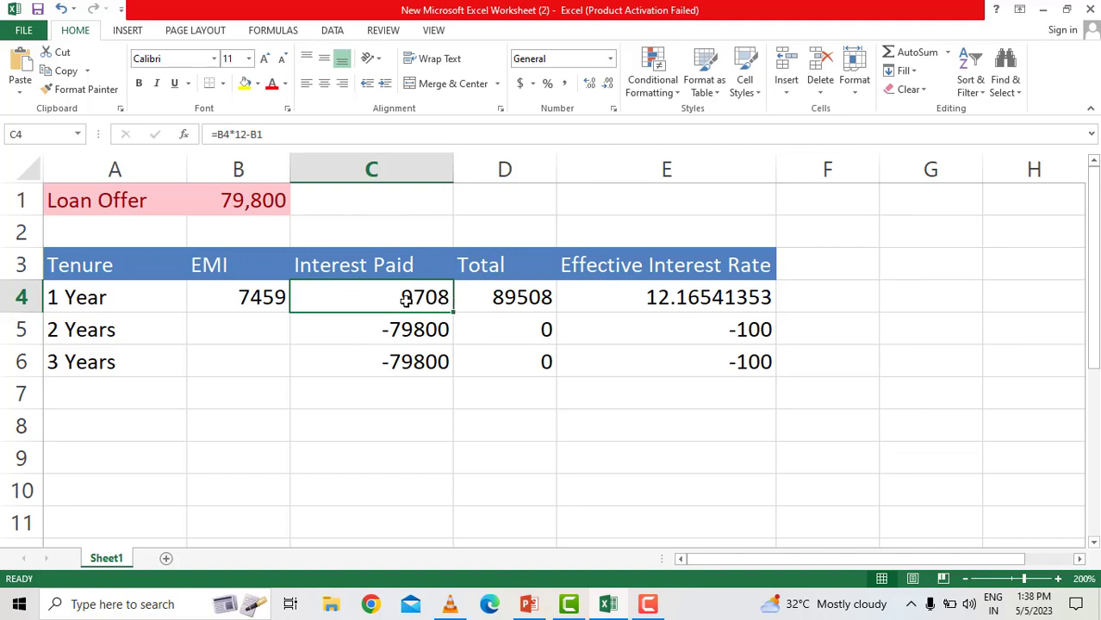
left_click(526, 303)
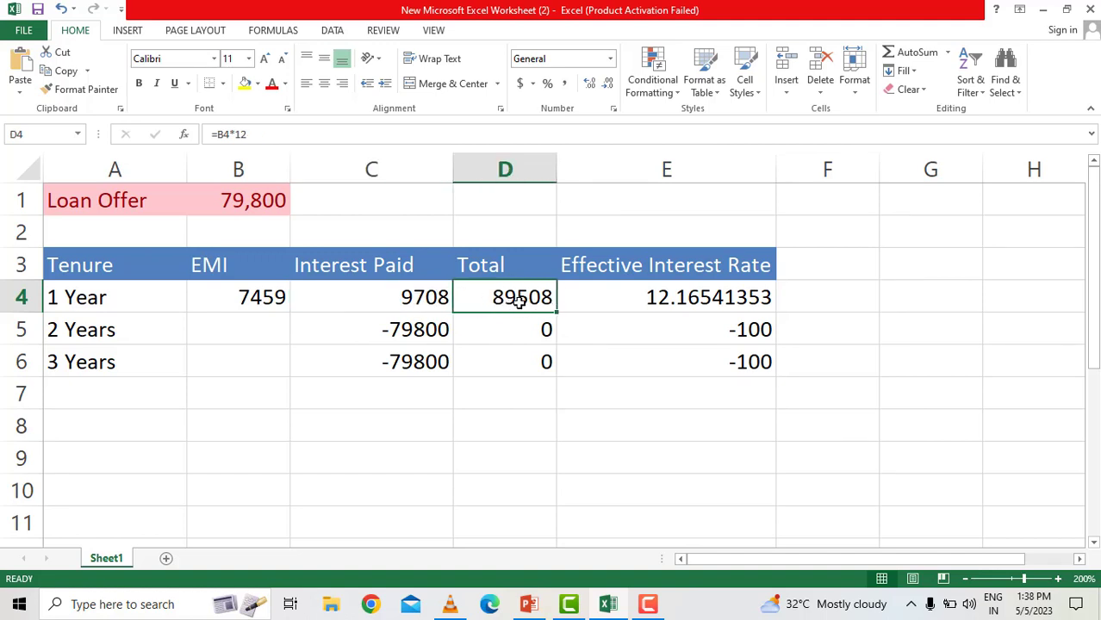
left_click(242, 211)
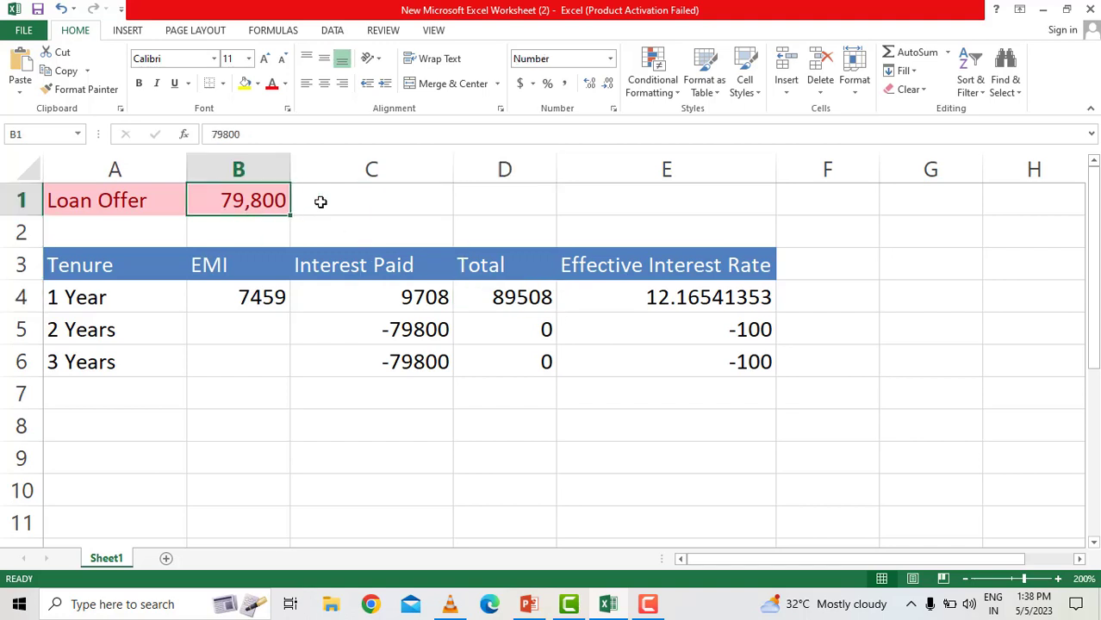
left_click(509, 295)
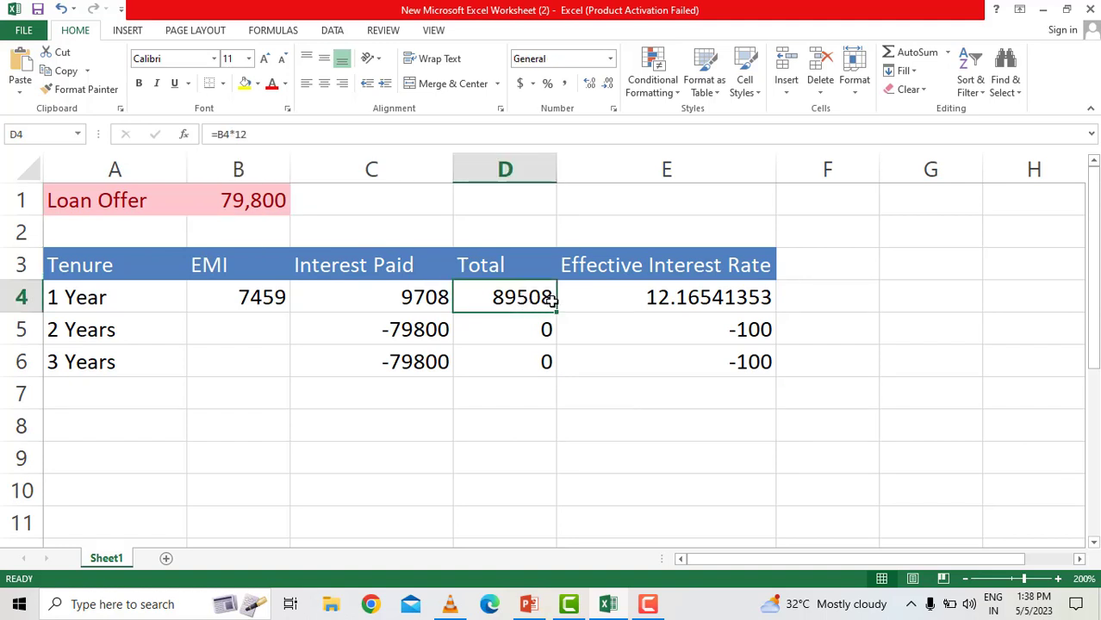
left_click(624, 298)
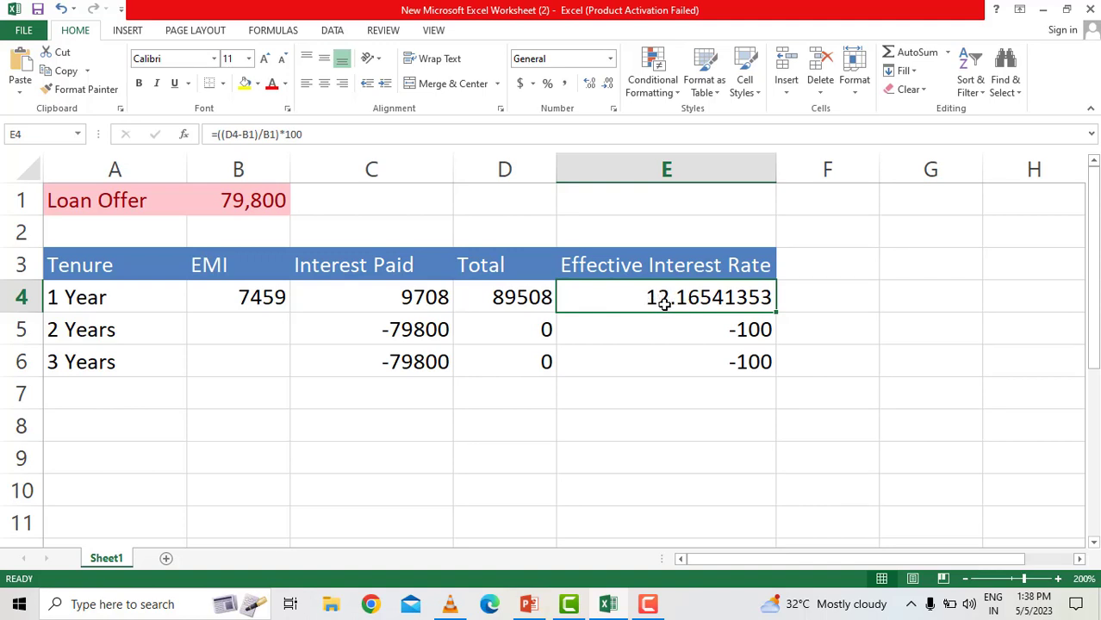
Enter 4130 as the EMI for the 2 Years tenure
left_click(246, 330)
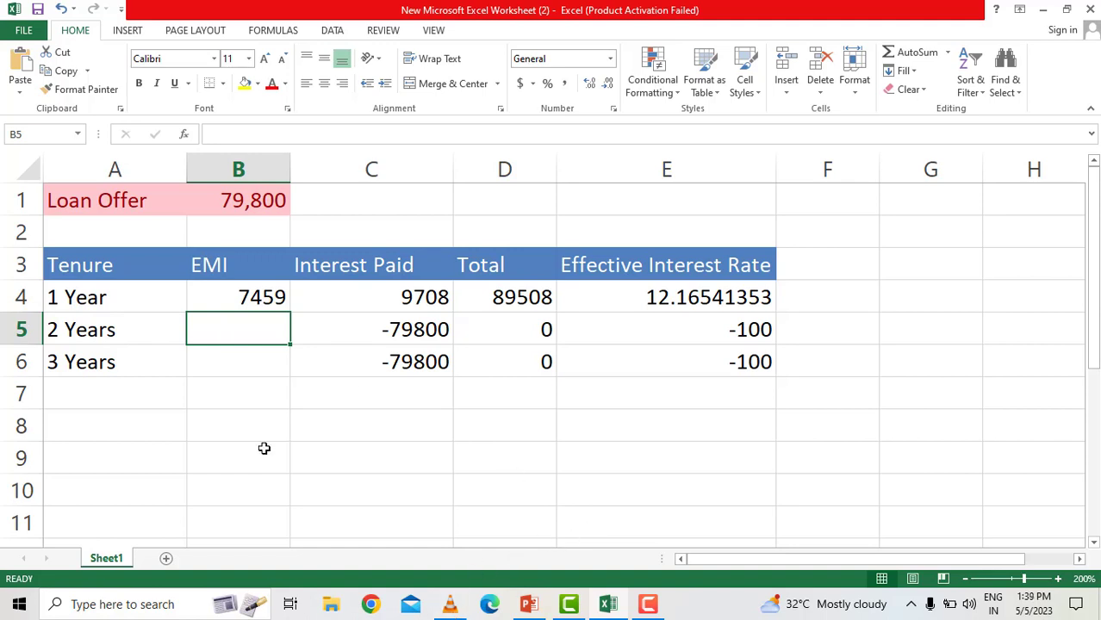
type("4130")
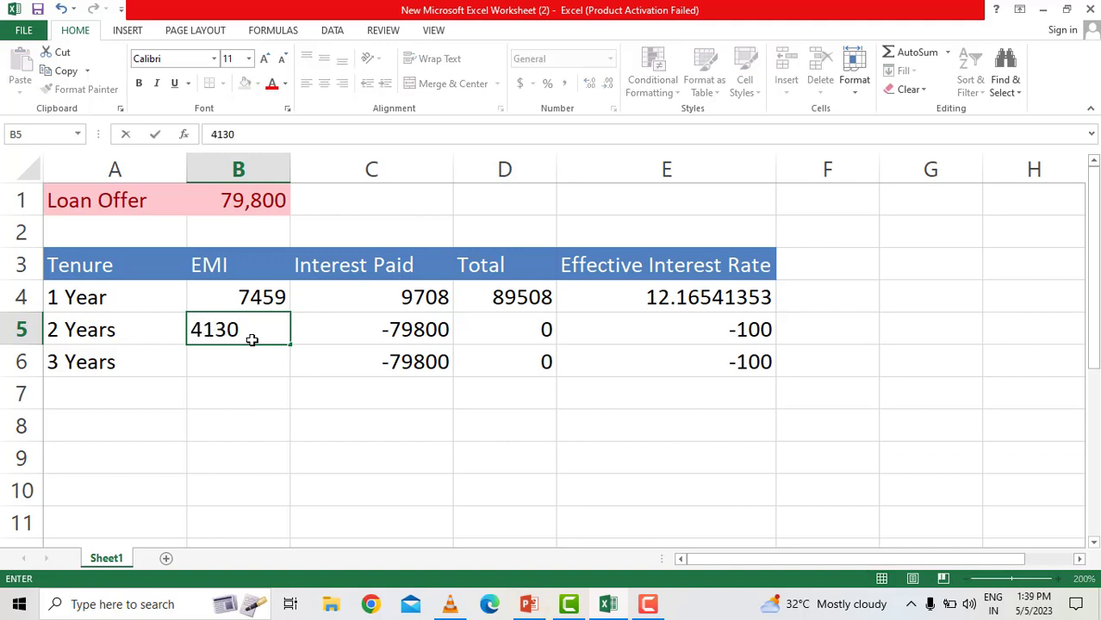
left_click(456, 443)
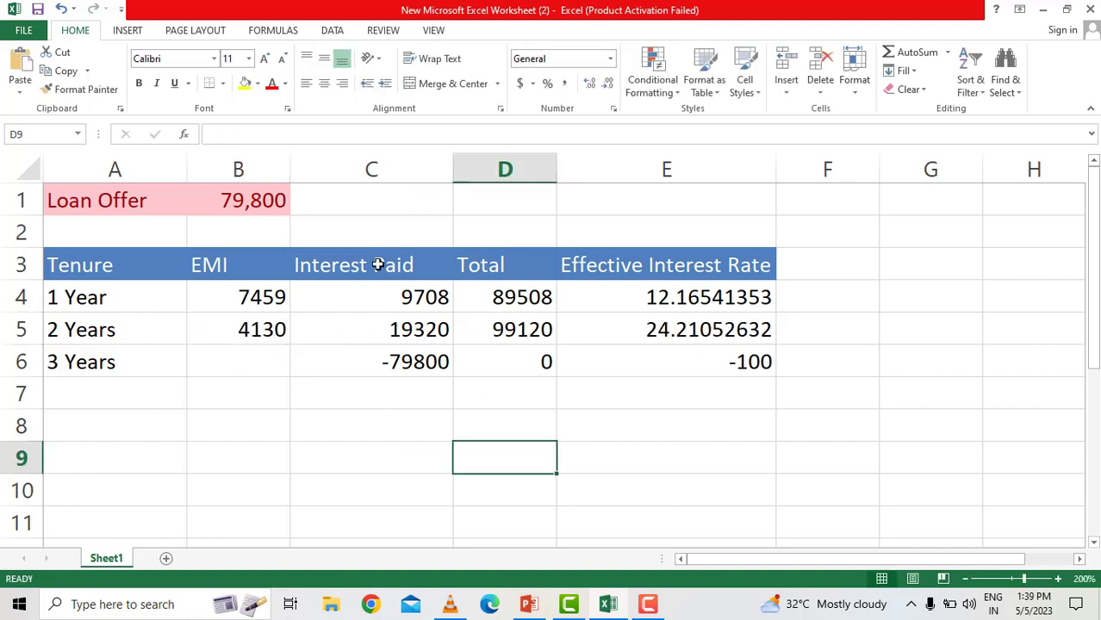
Examine the formulas behind the 2 Years row's interest paid, total and effective interest rate
left_click(387, 323)
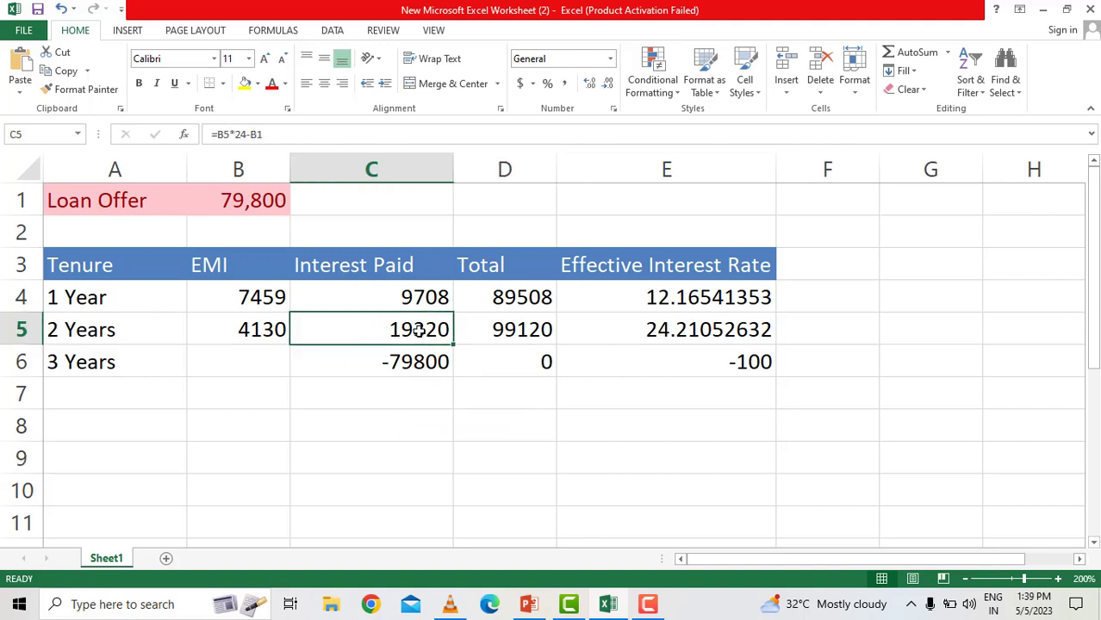
left_click(524, 331)
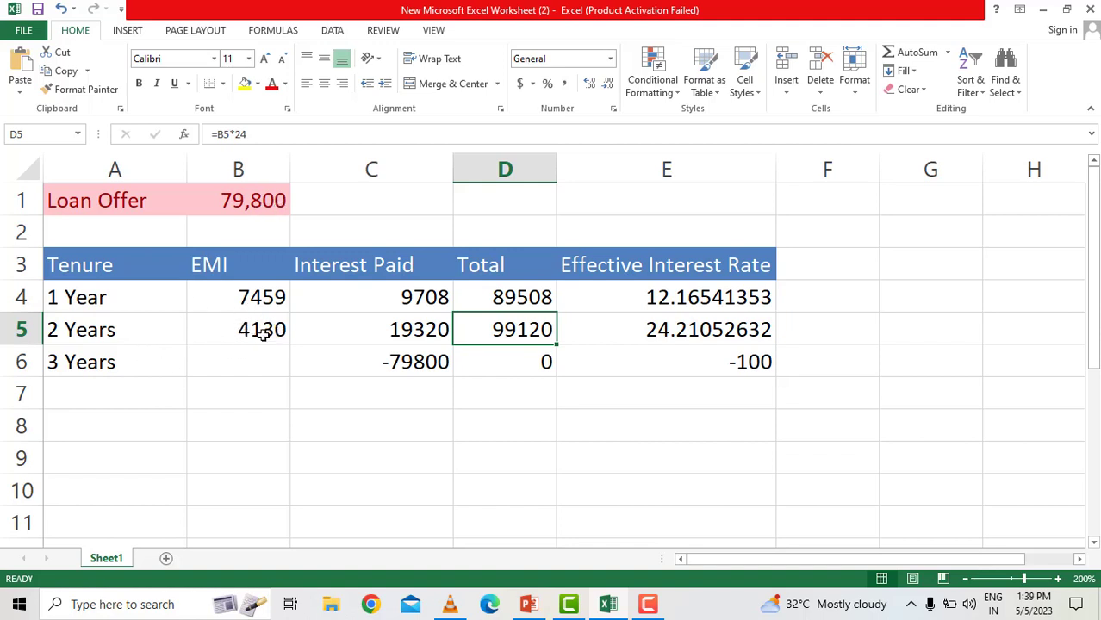
left_click(417, 339)
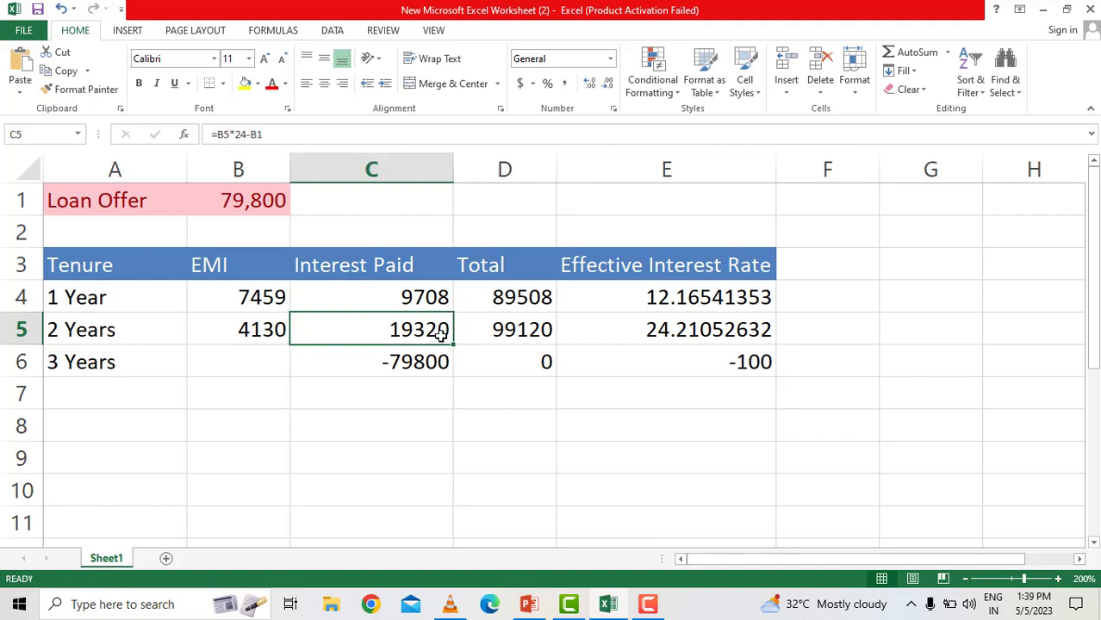
left_click(545, 334)
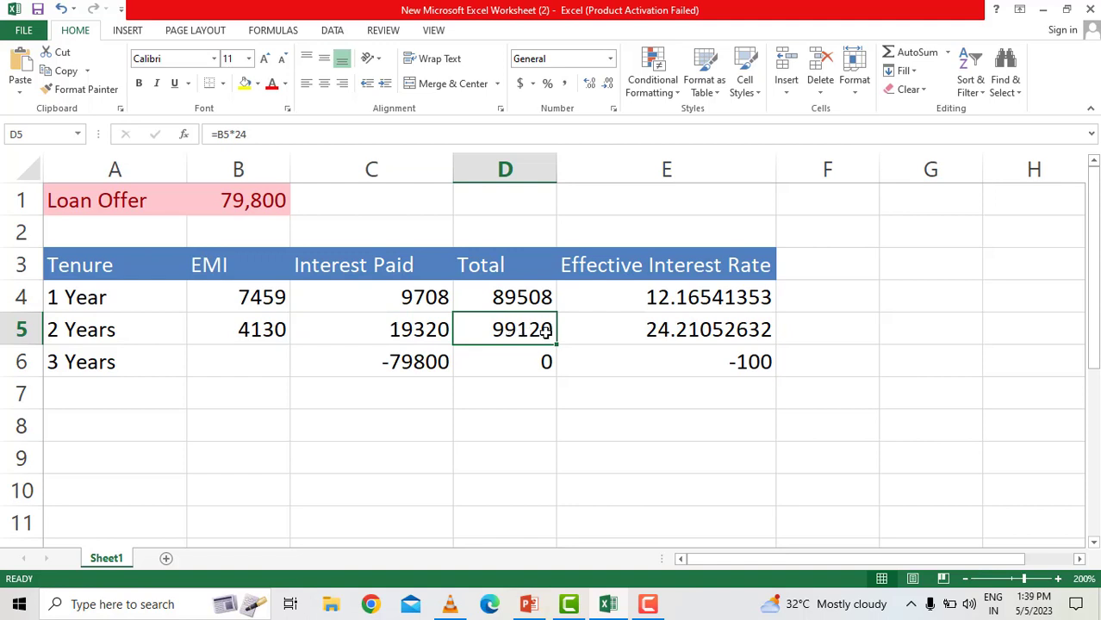
left_click(702, 329)
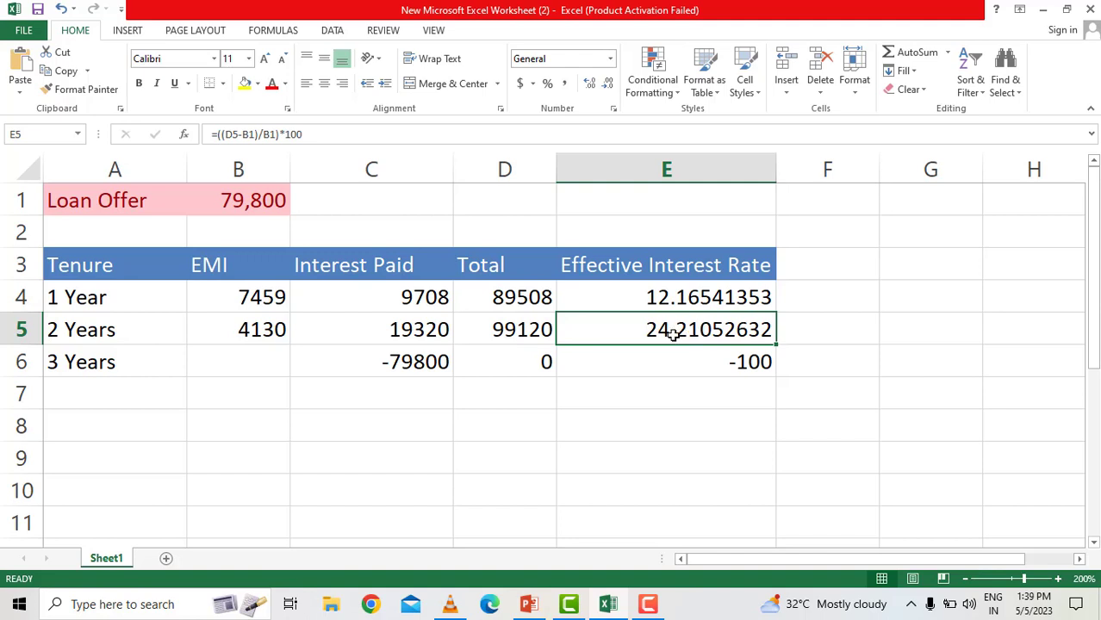
left_click(678, 478)
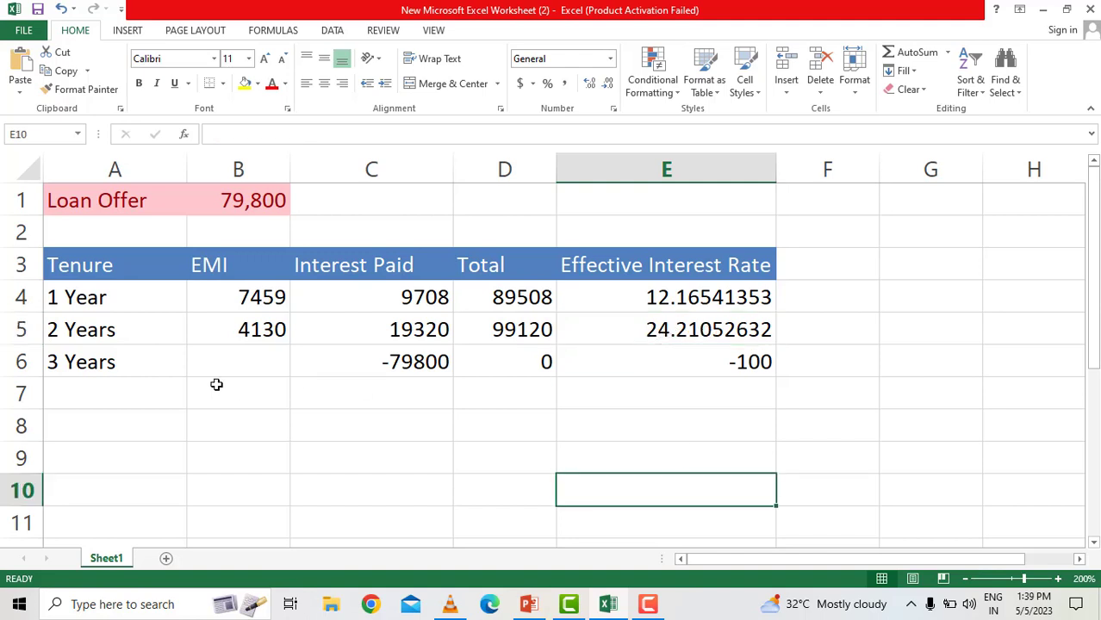
Enter 3037 as the EMI for the 3 Years tenure
left_click(261, 353)
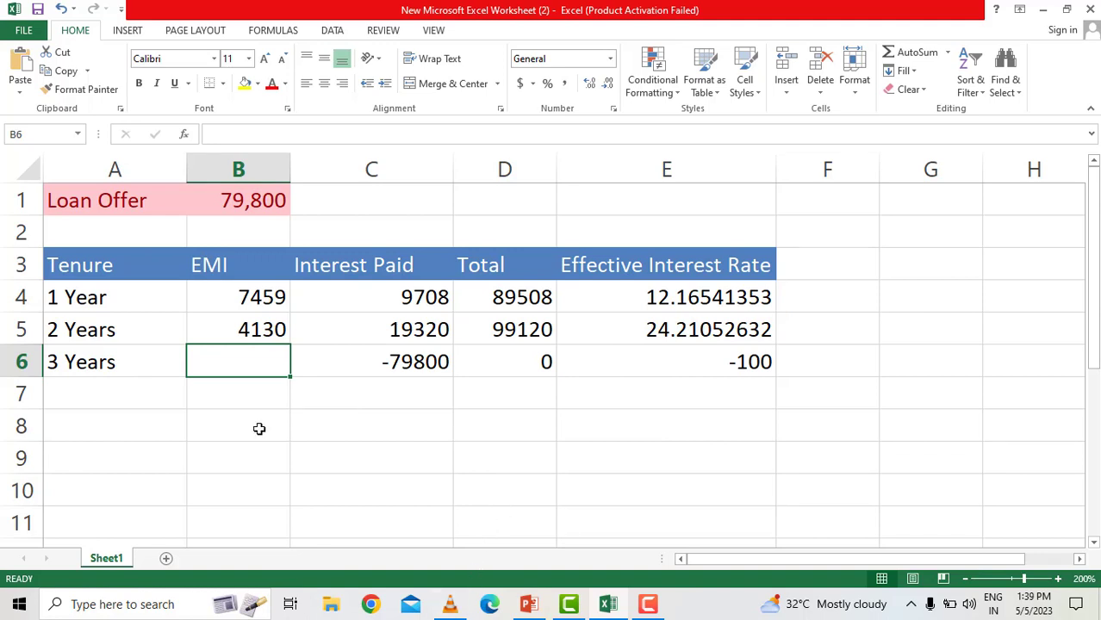
type("3037")
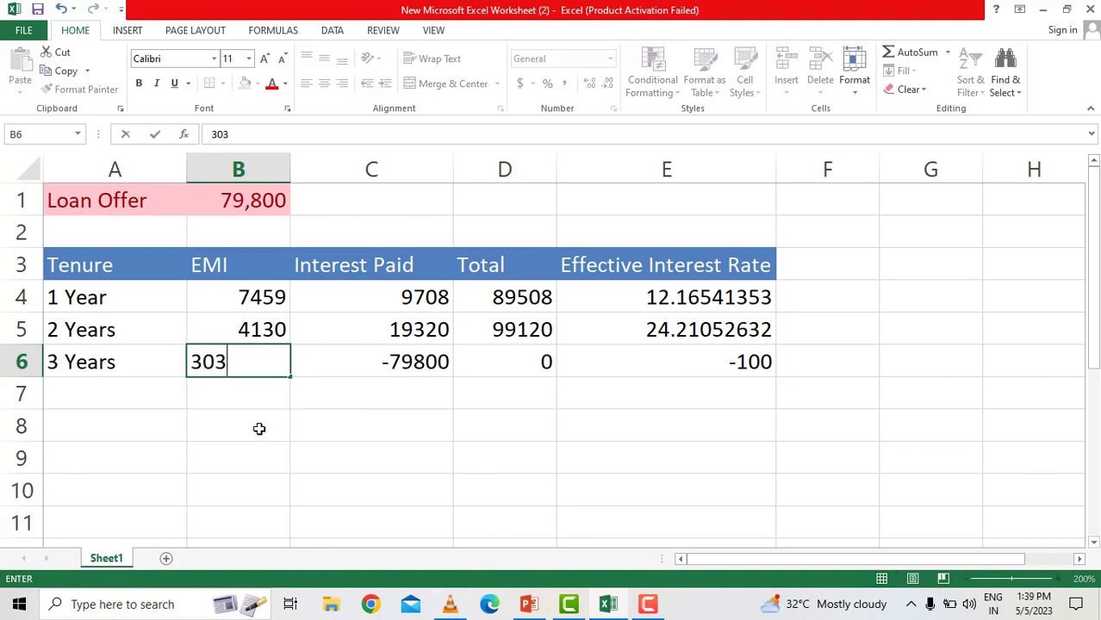
left_click(447, 415)
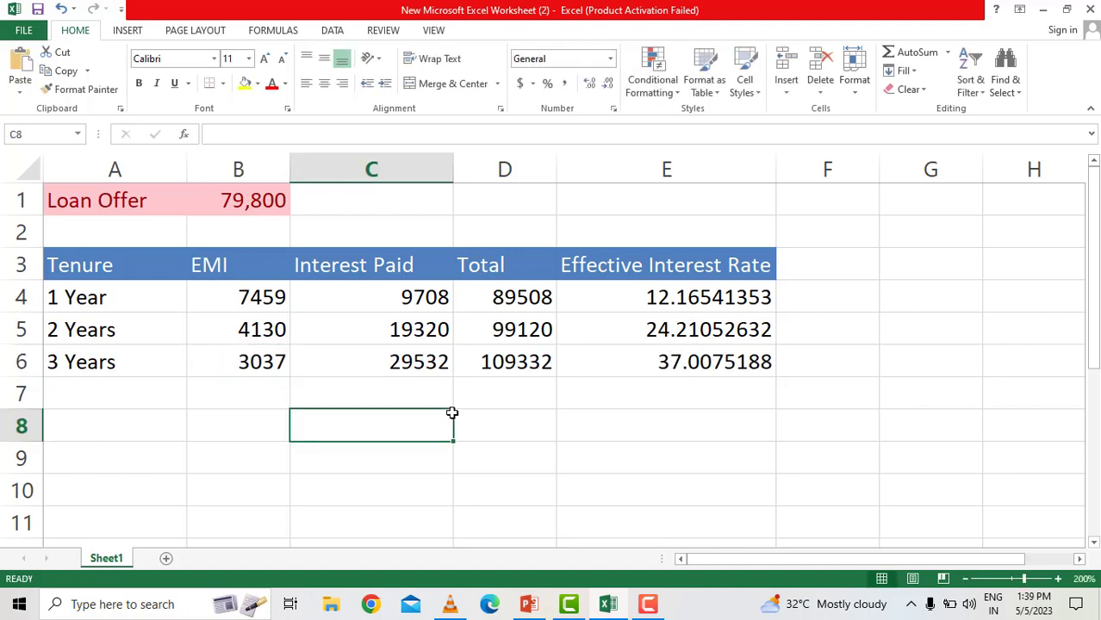
Examine the formulas behind the 3 Years row's interest paid, total and effective interest rate
left_click(386, 367)
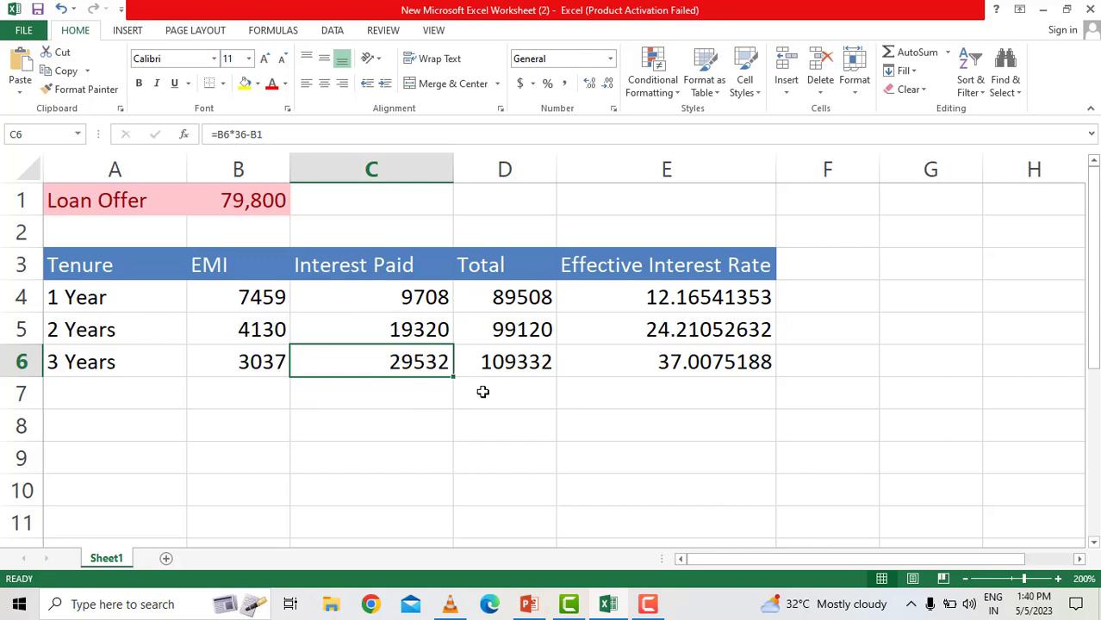
left_click(544, 367)
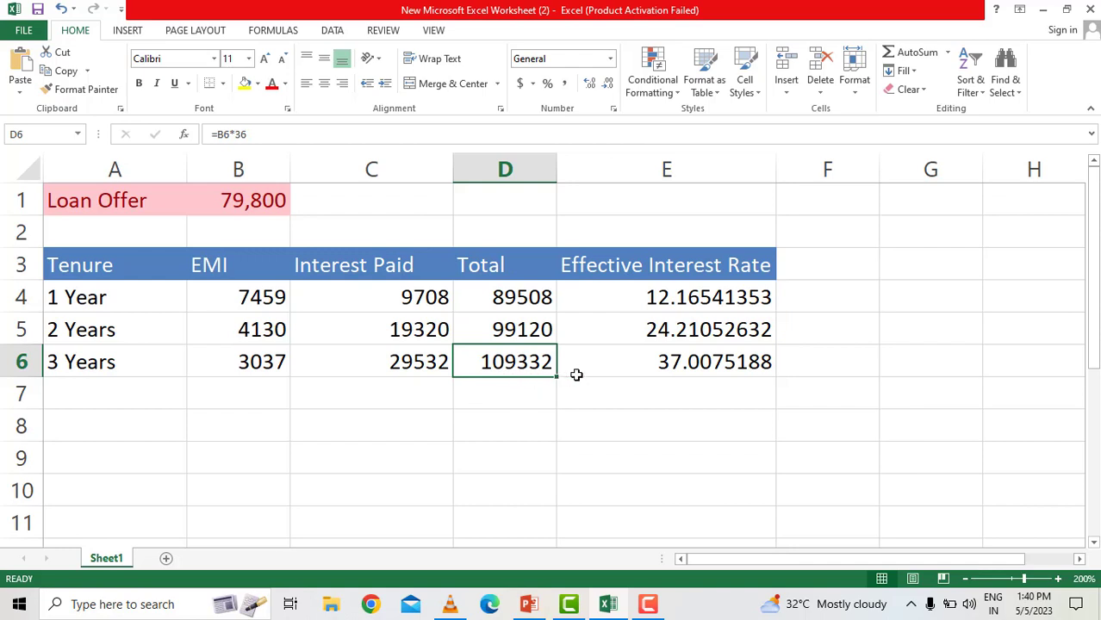
left_click(670, 362)
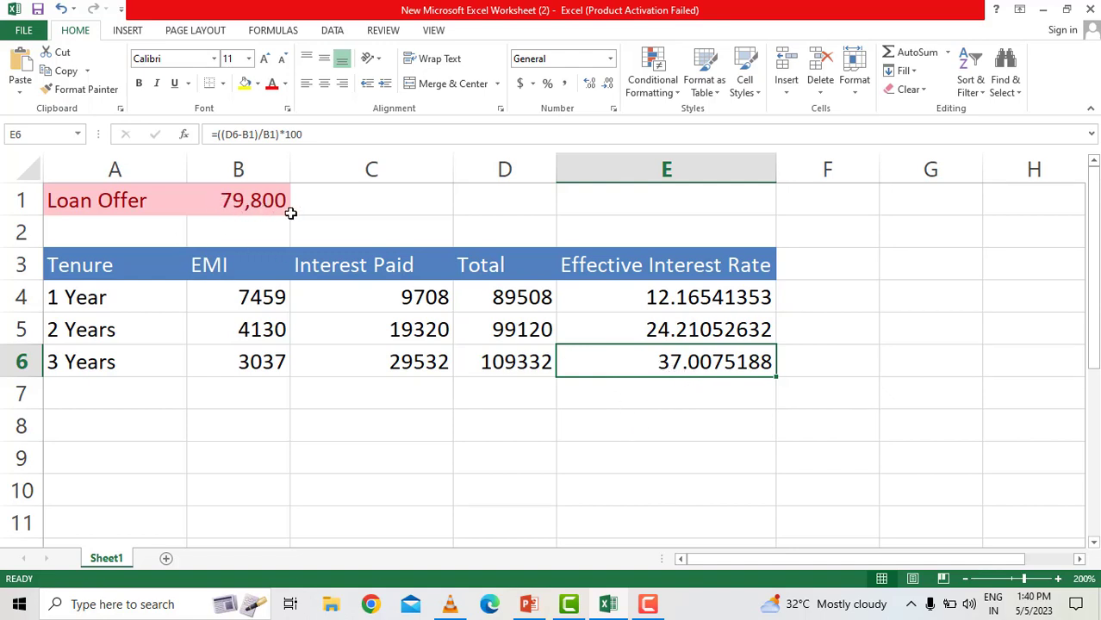
left_click(512, 373)
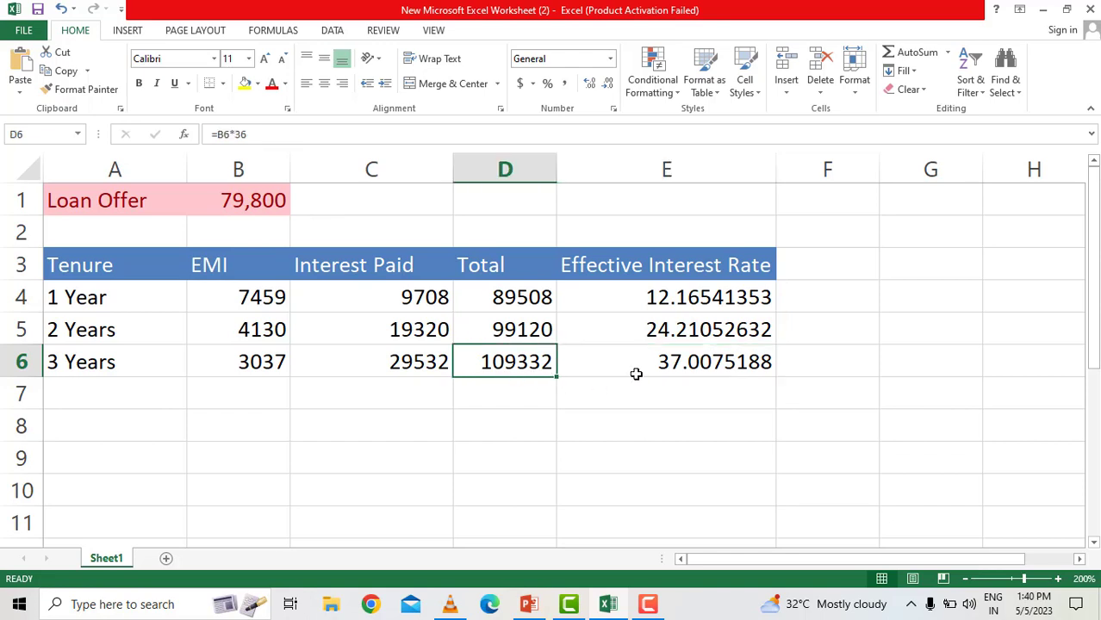
left_click(708, 368)
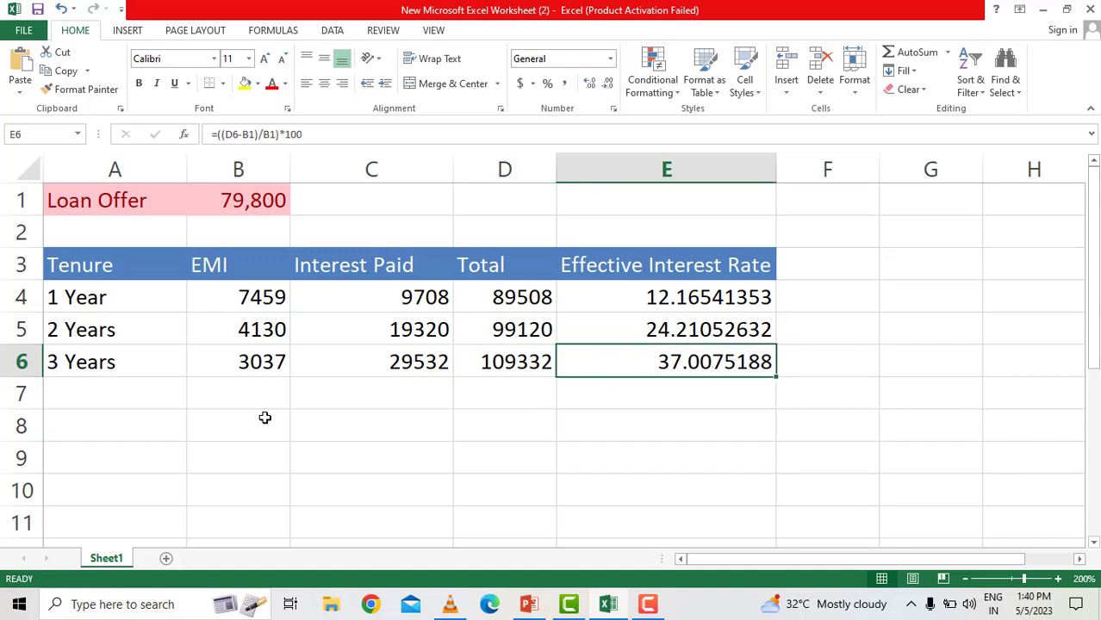
Compare the three tenures by EMI, interest paid, total repayment and effective interest rate
left_click(118, 296)
left_click_drag(119, 296, 121, 389)
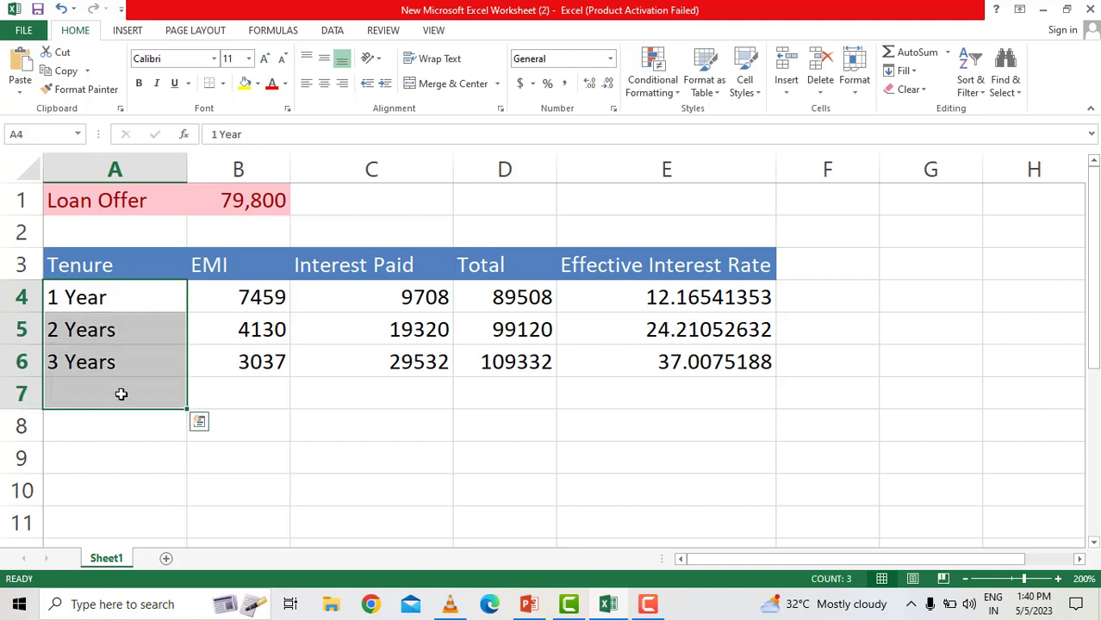
left_click(153, 457)
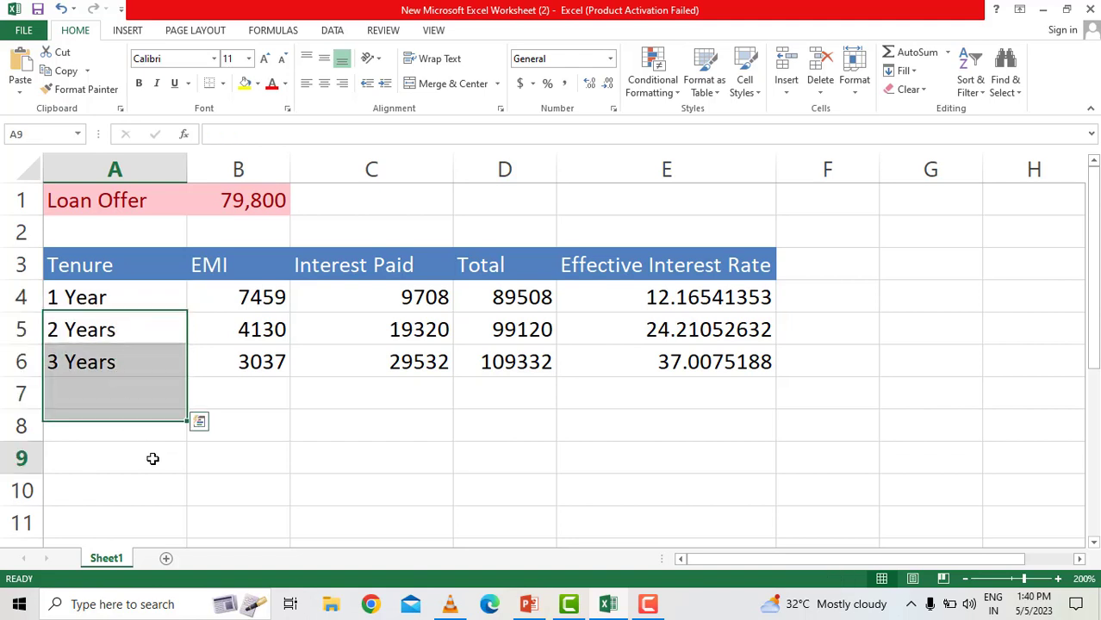
left_click(397, 296)
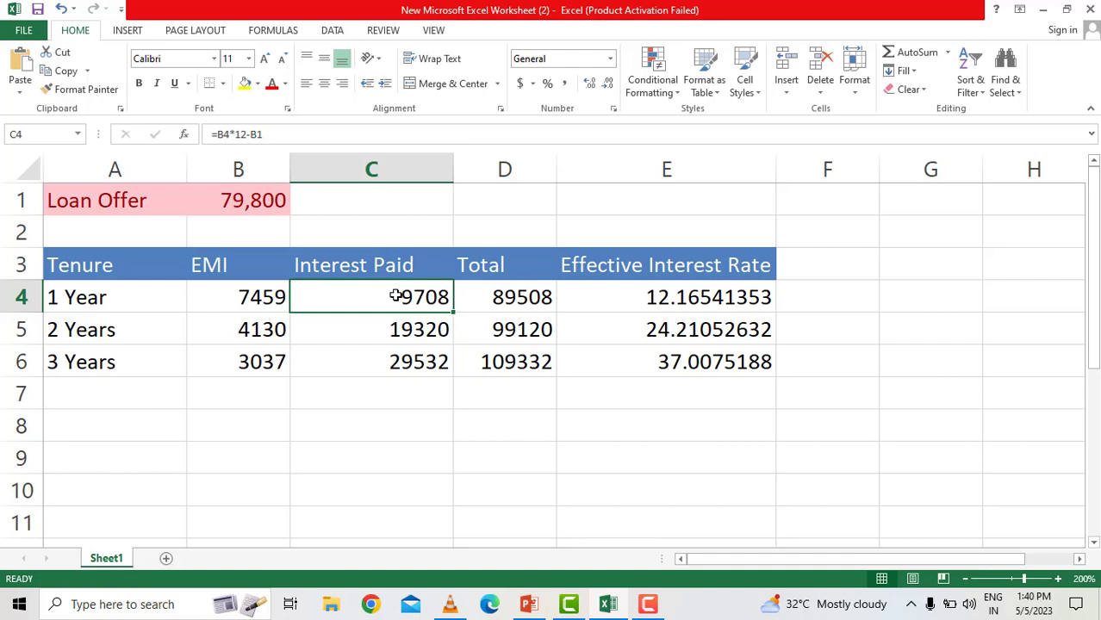
left_click(424, 435)
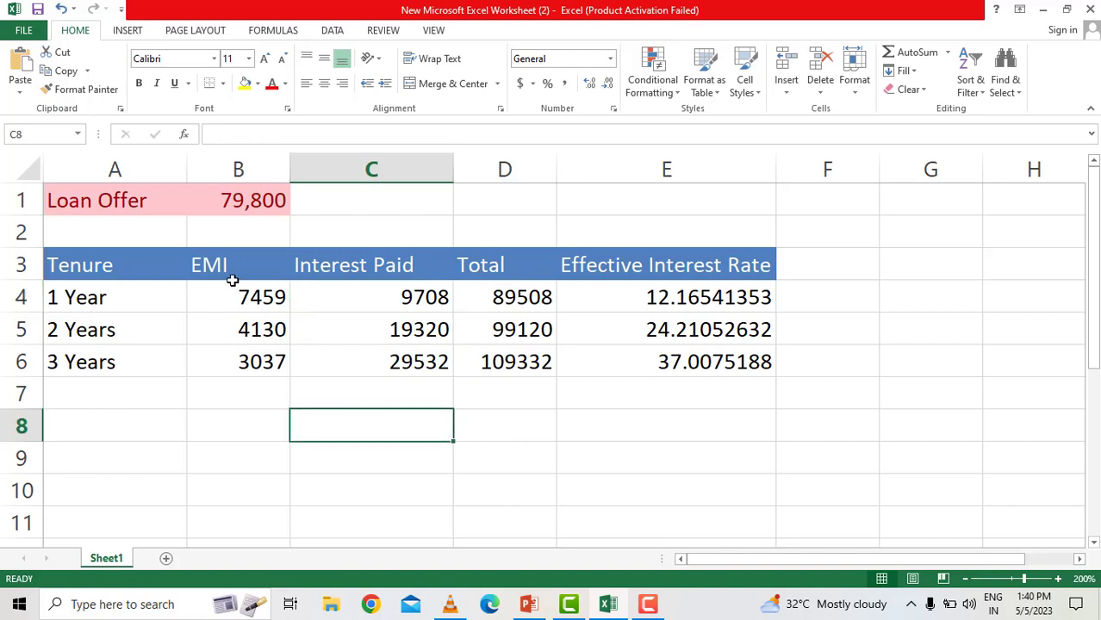
left_click(209, 440)
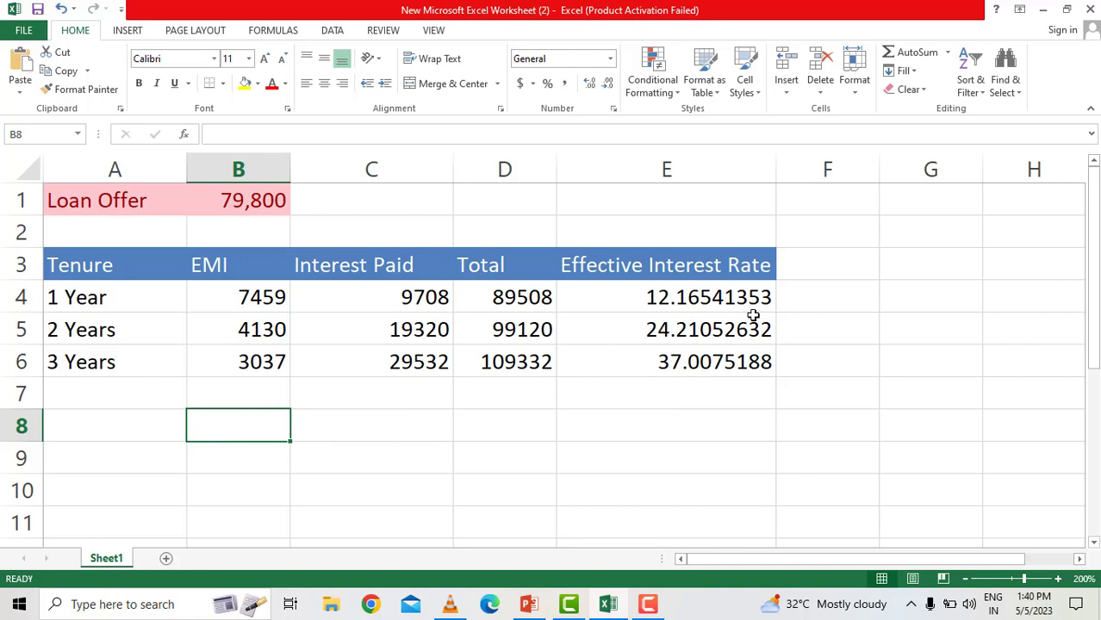
left_click(747, 393)
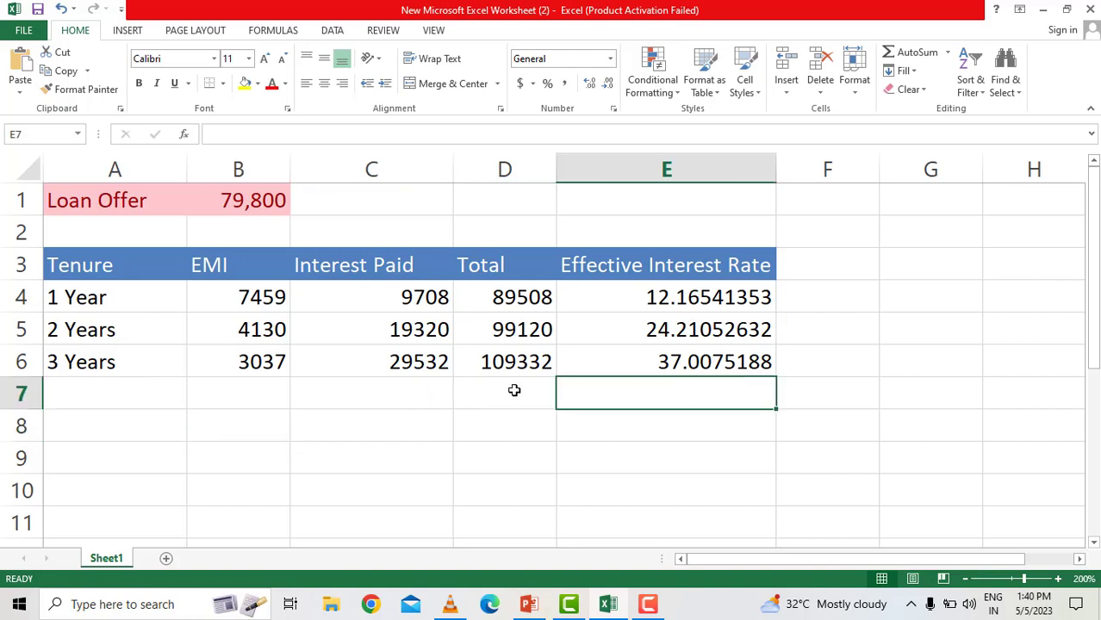
left_click(828, 397)
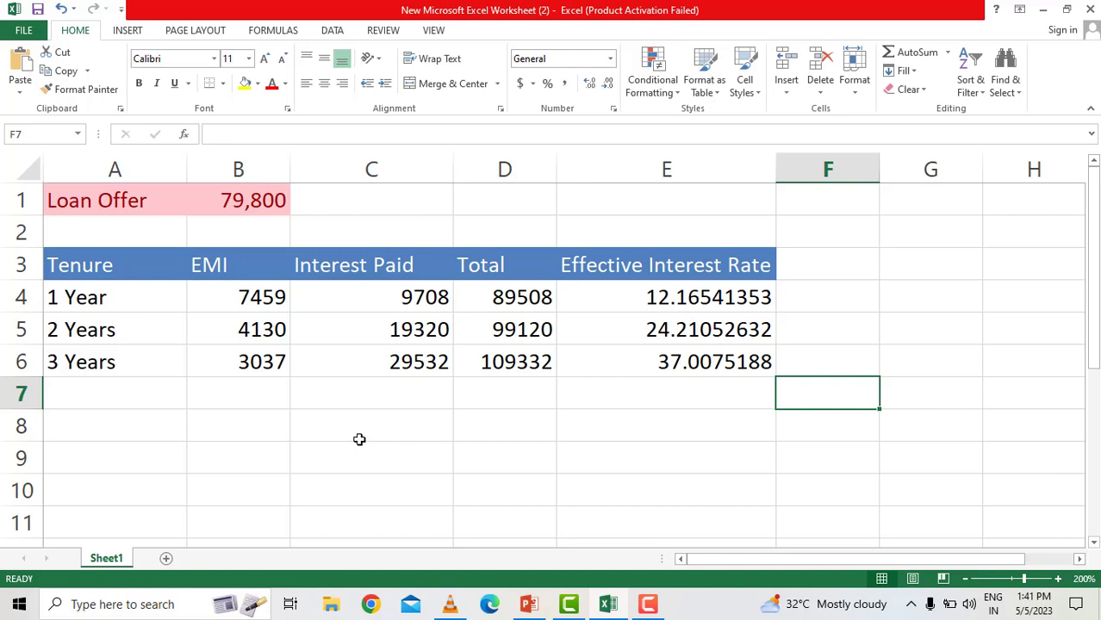
Set the loan offer amount in B1 to 100000
double_click(258, 203)
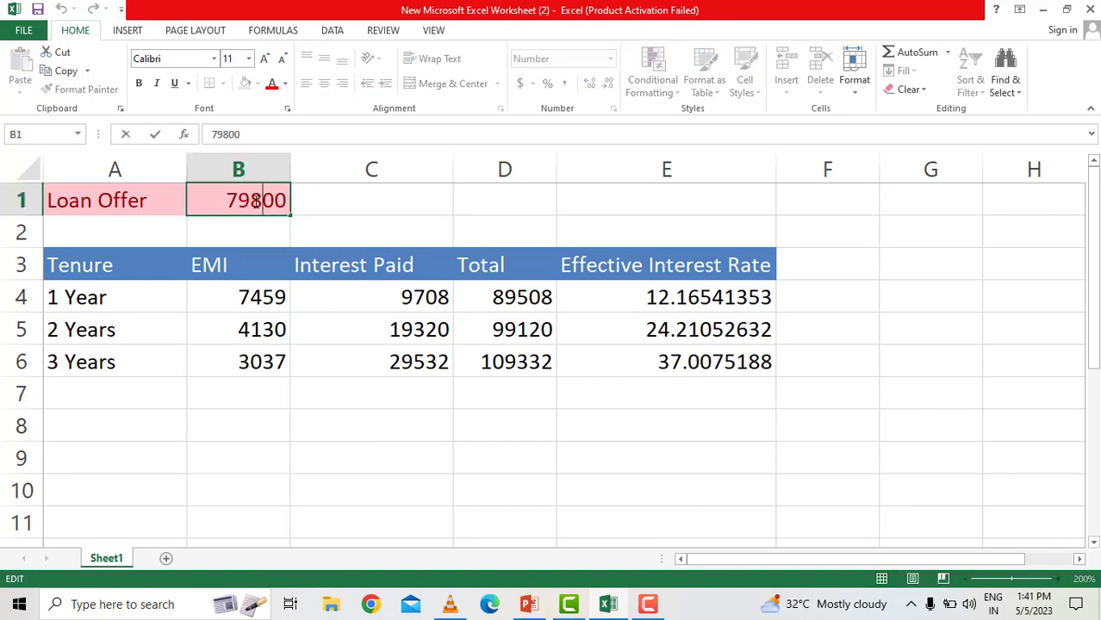
left_click_drag(231, 200, 288, 203)
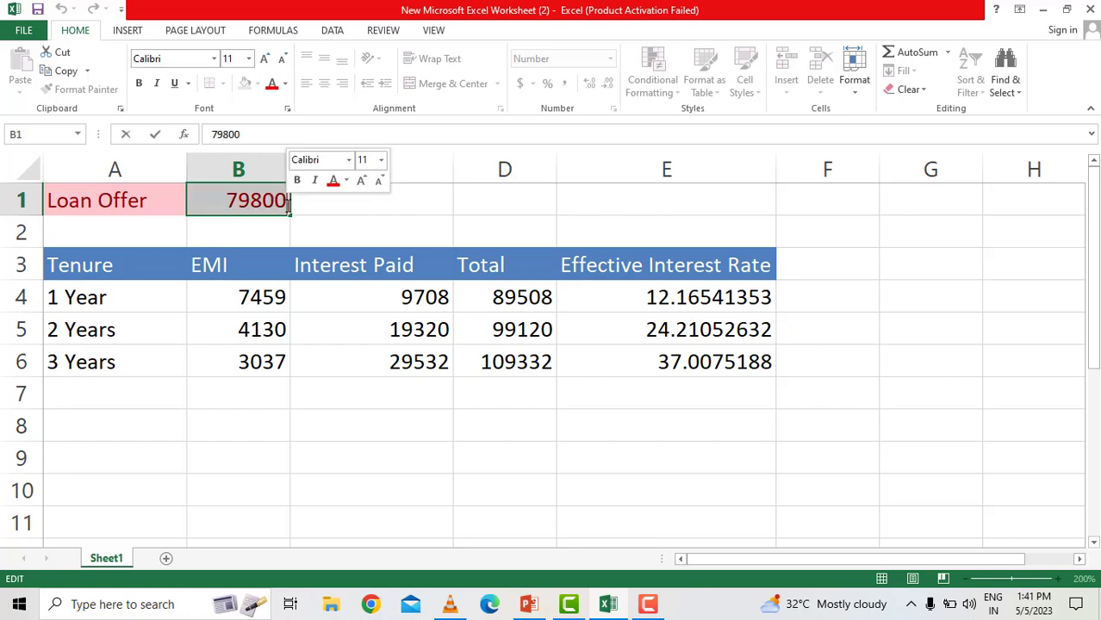
type("1")
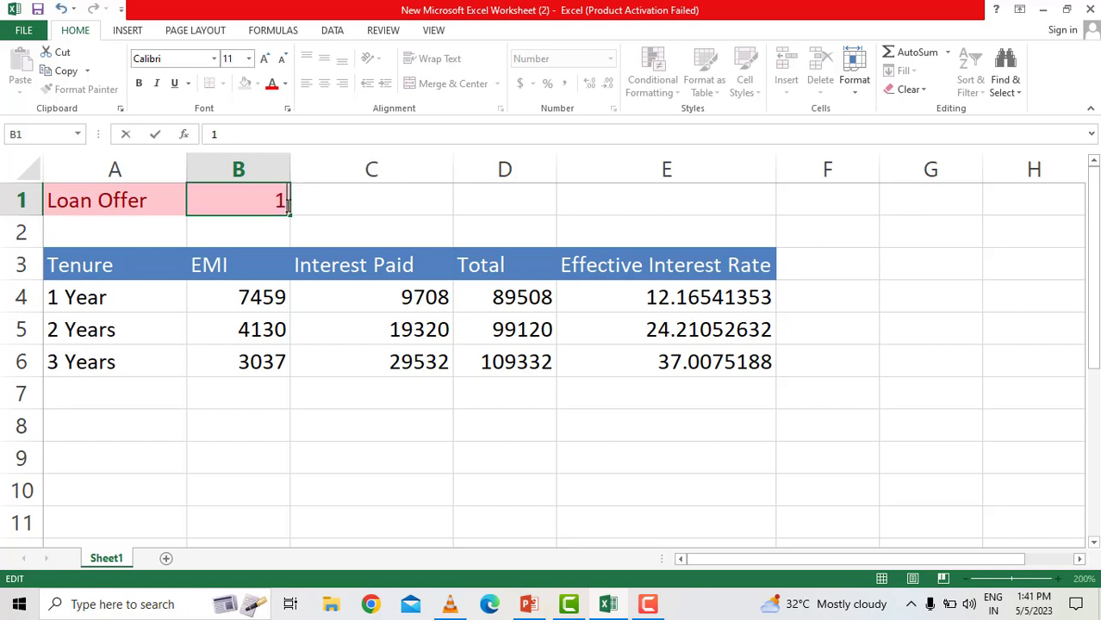
type("0000")
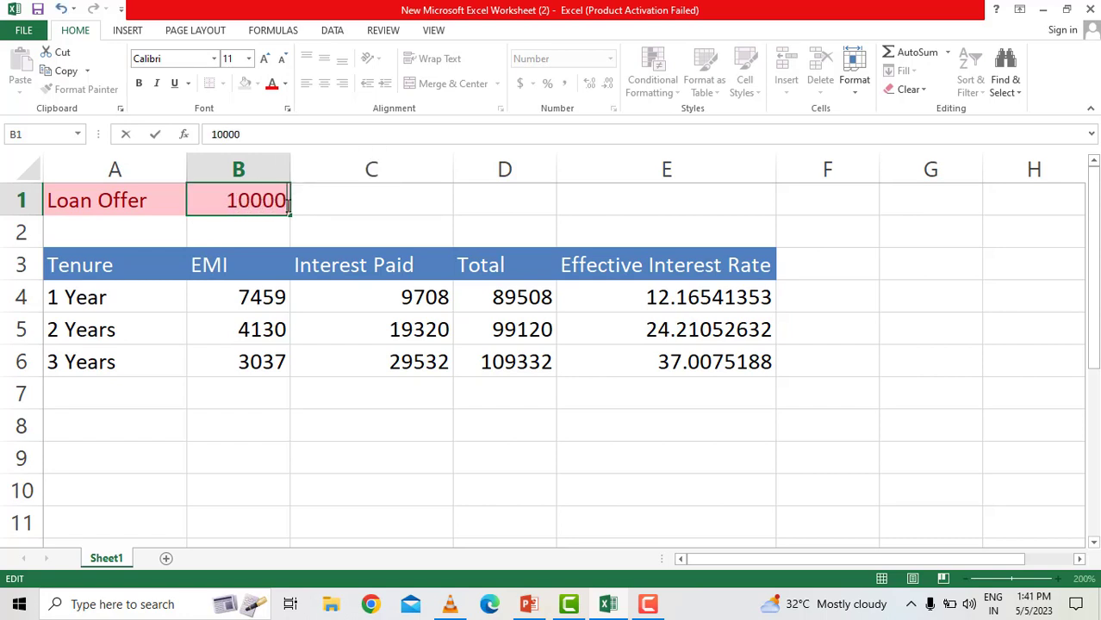
type("0")
left_click(471, 444)
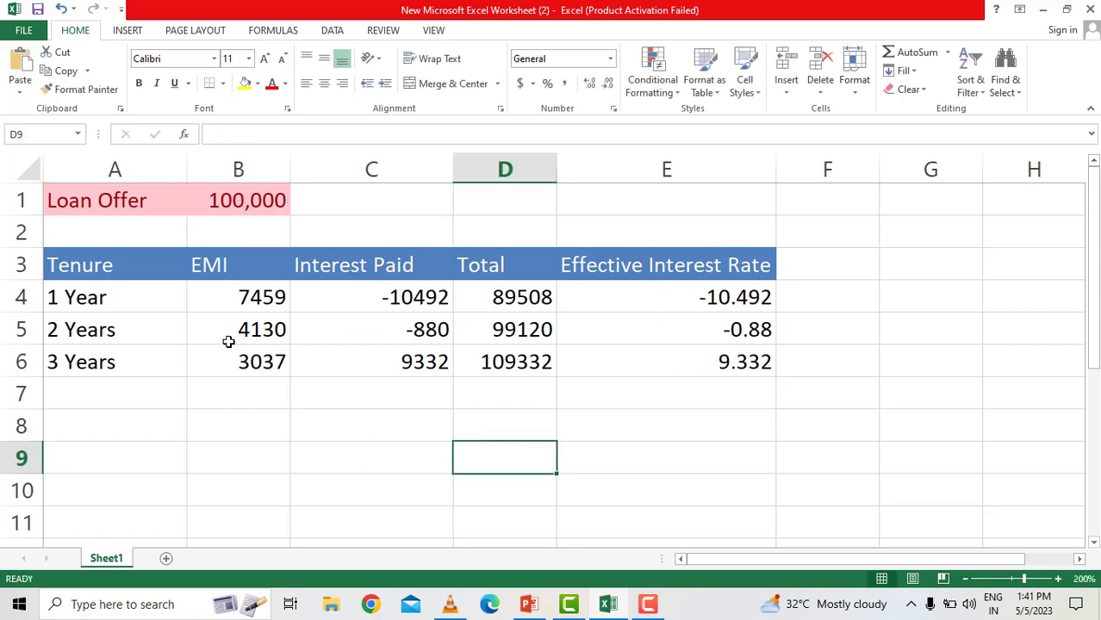
Check the EMI values of all three tenures against the changed loan offer amount
left_click(257, 294)
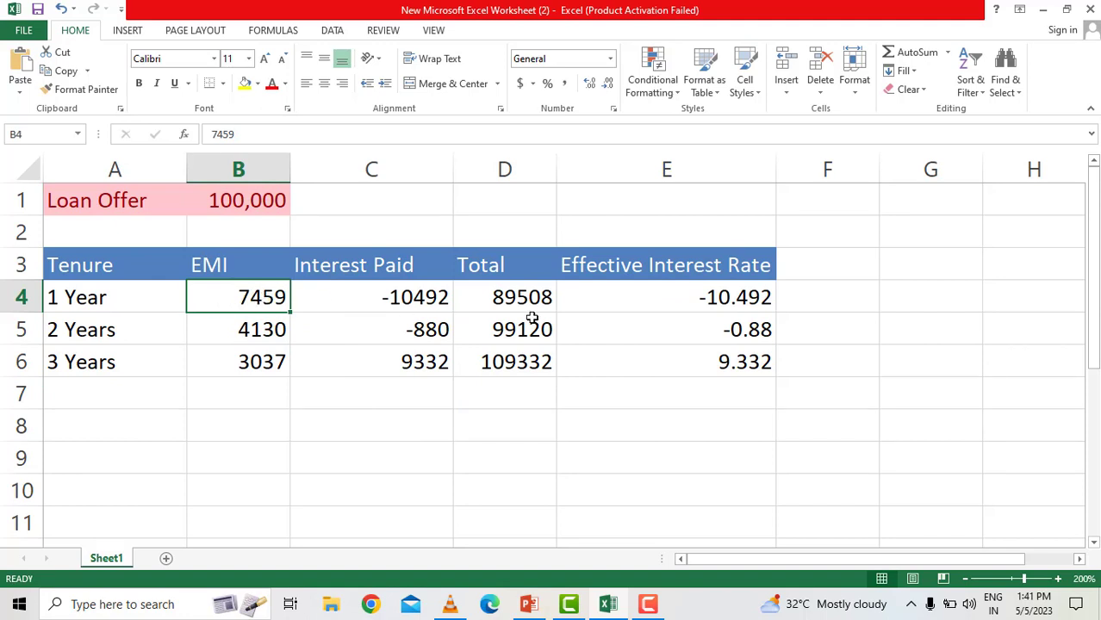
left_click(250, 200)
left_click(226, 304)
left_click_drag(227, 298, 289, 364)
left_click(363, 395)
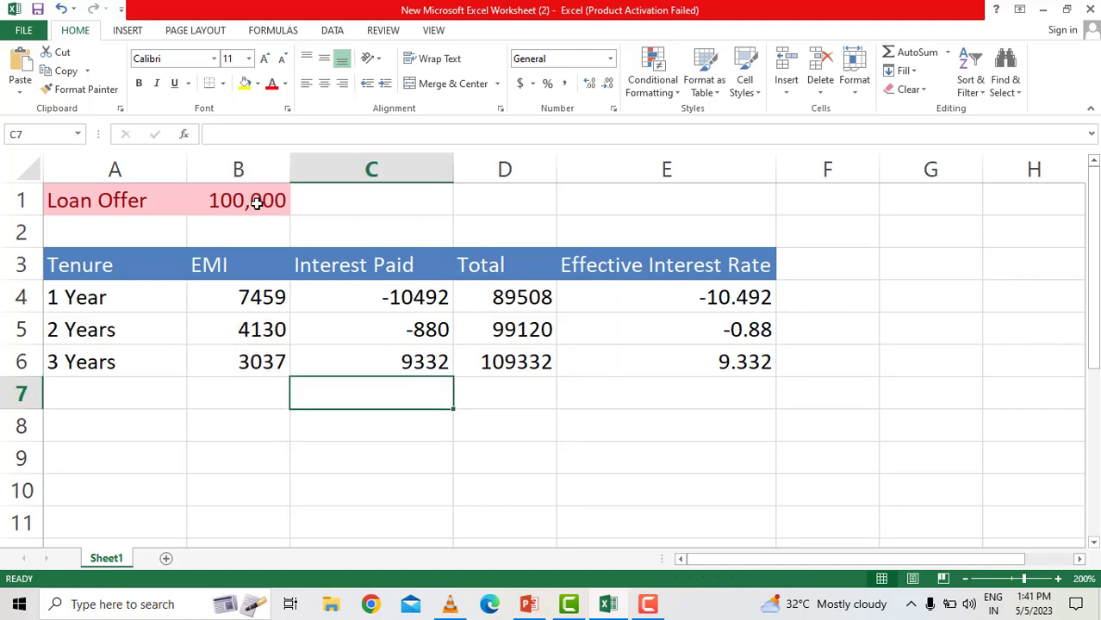
Set the loan offer amount in B1 back to 79800
double_click(255, 200)
key("End")
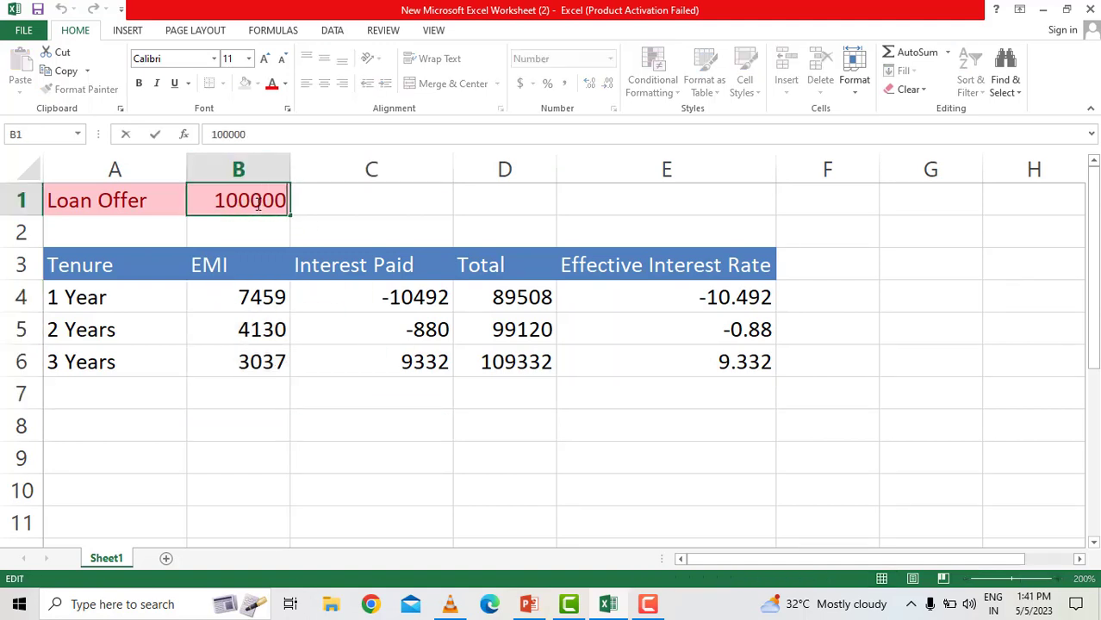
key("BackSpace")
key("BackSpace")
key("BackSpace")
key("BackSpace")
key("BackSpace")
key("BackSpace")
type("79800")
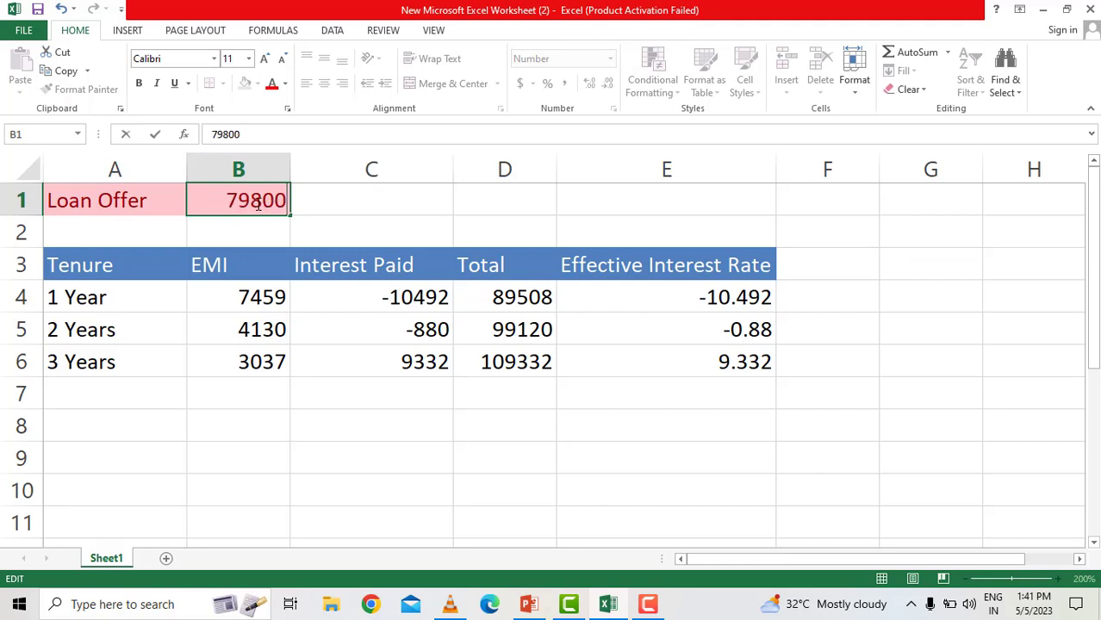
left_click(378, 424)
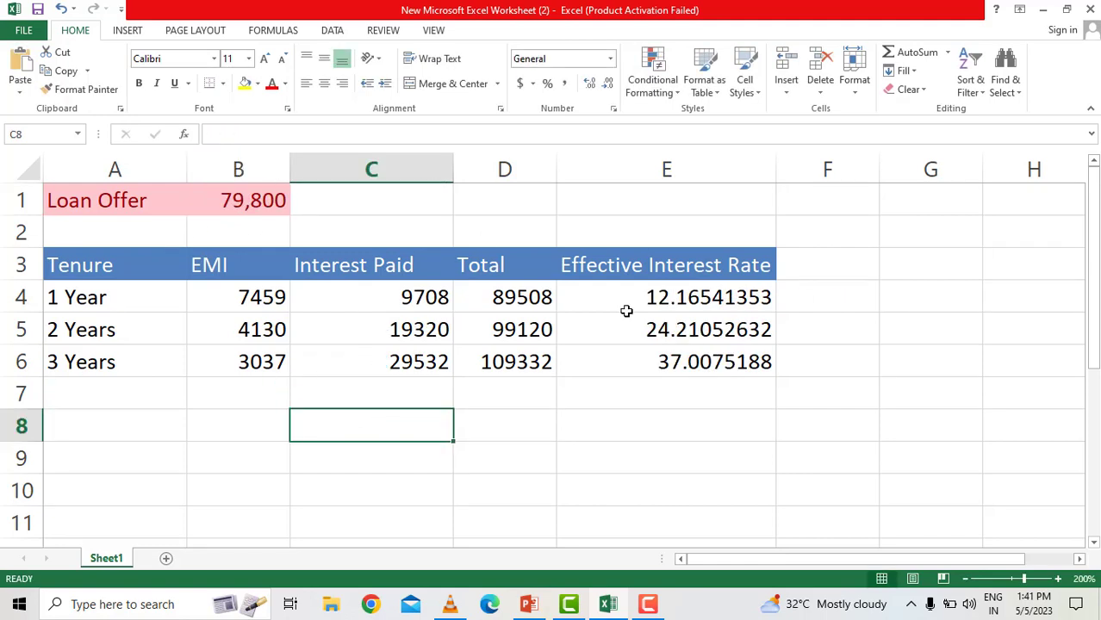
Review the loan offer amount together with the EMI of the 1, 2 and 3 year tenures
left_click(250, 205)
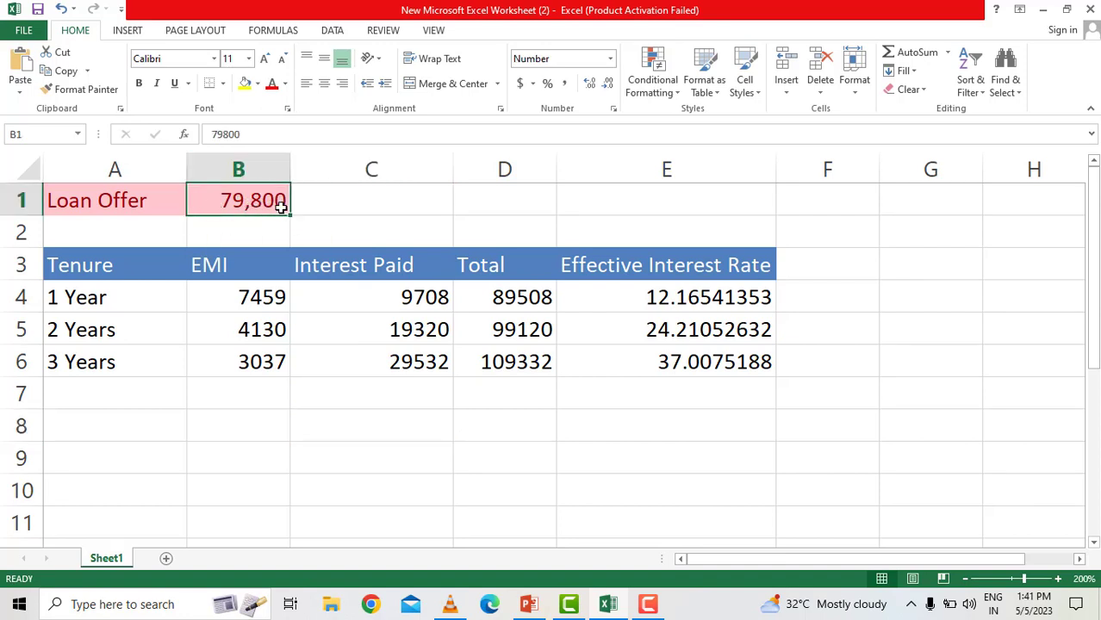
left_click(262, 300)
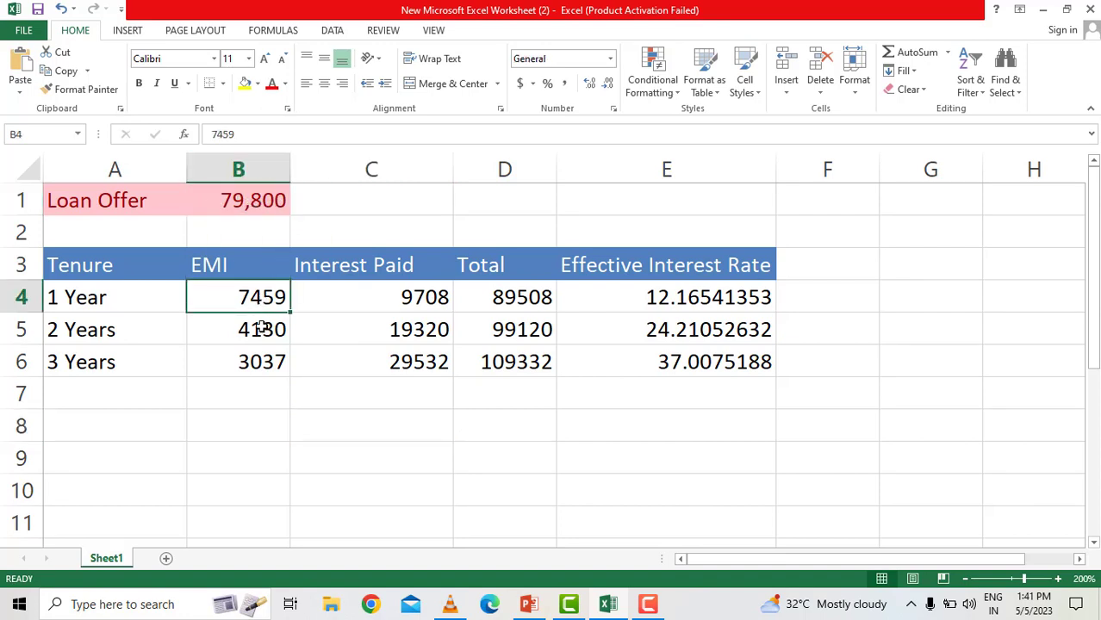
left_click(262, 336)
left_click(263, 362)
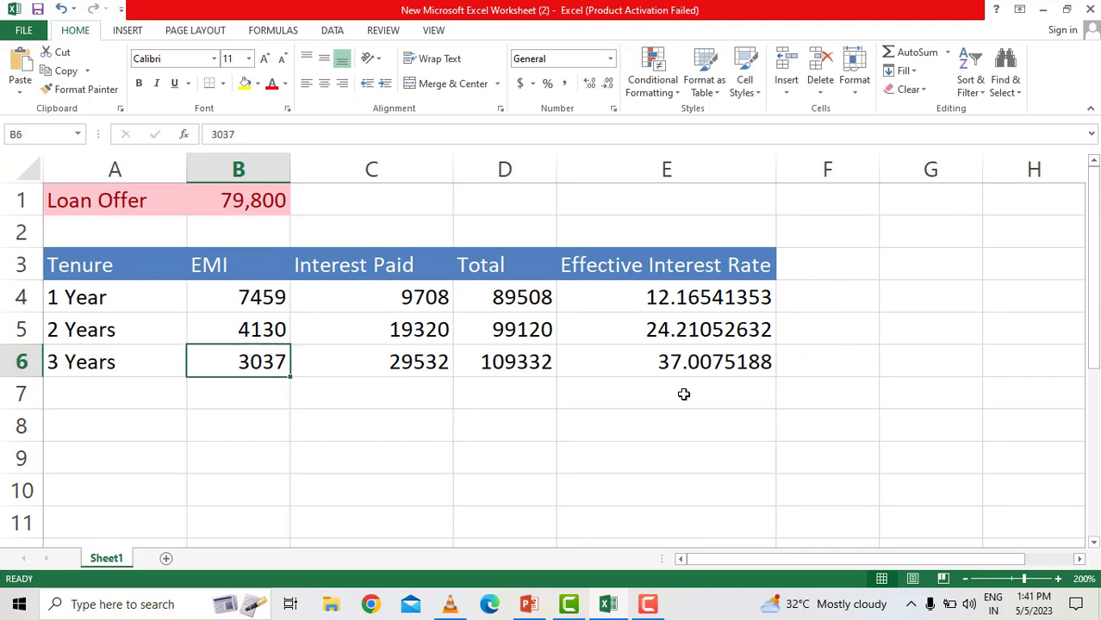
left_click(700, 427)
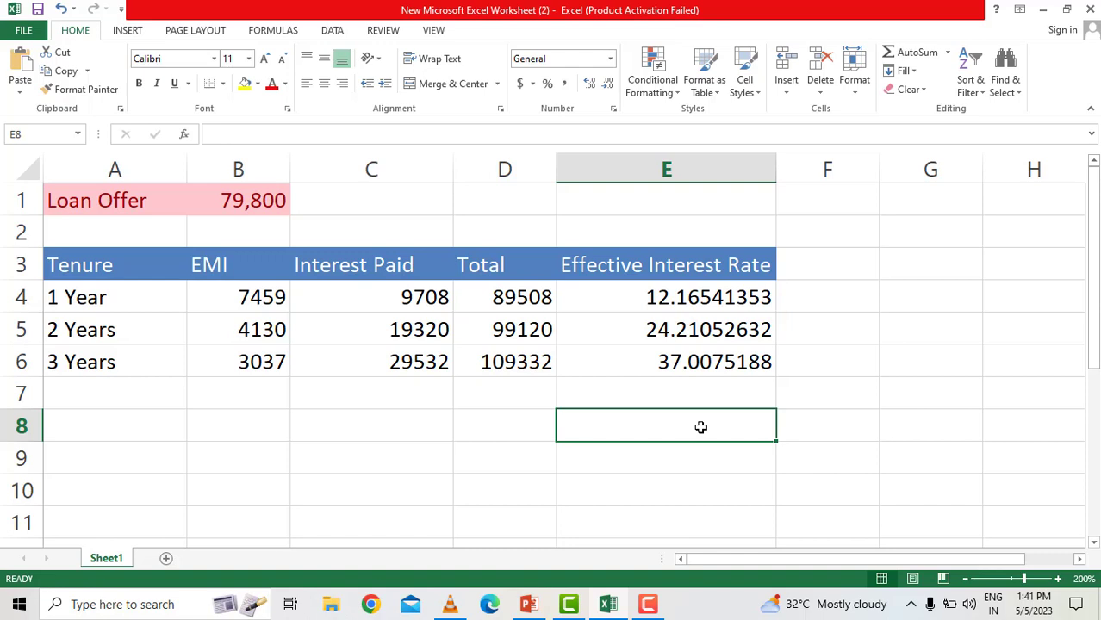
left_click(380, 417)
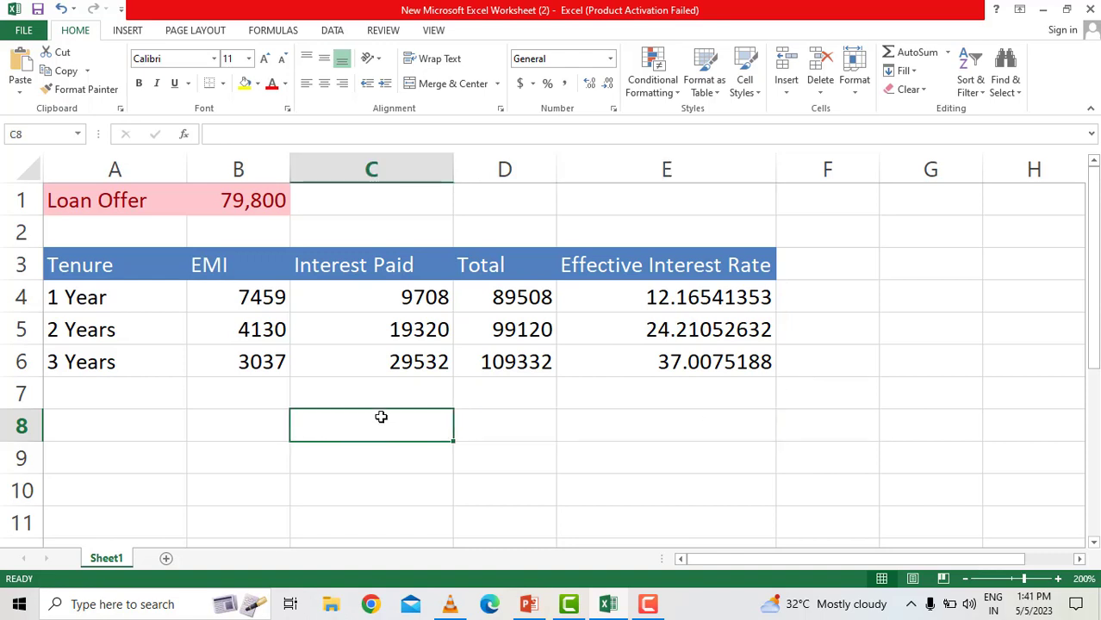